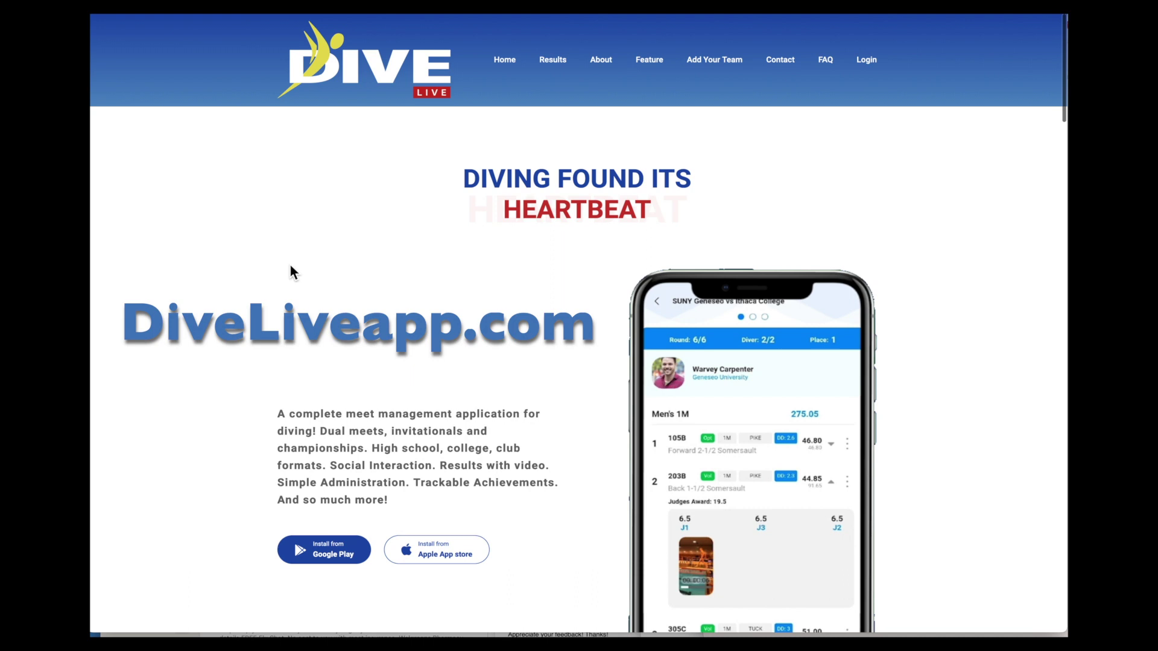
Step: Browse the DiveLiveapp.com home page and go to the Login page
{"action": "scroll", "coordinate": [290, 266], "scroll_direction": "down", "scroll_amount": 9}
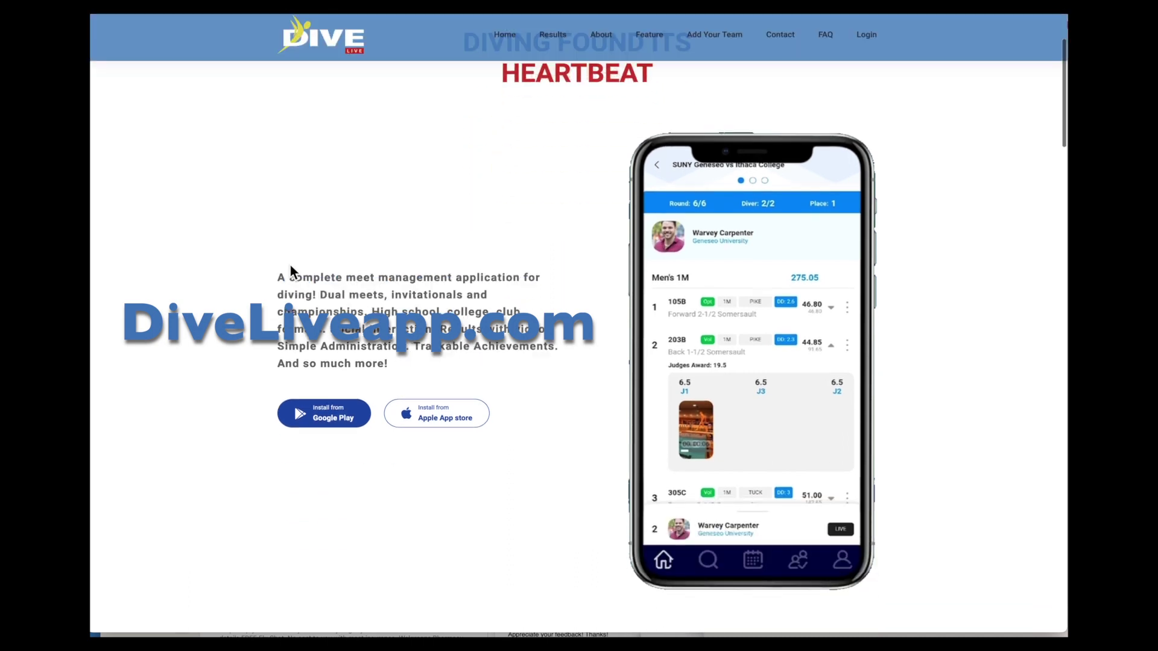
{"action": "scroll", "coordinate": [290, 269], "scroll_direction": "down", "scroll_amount": 4}
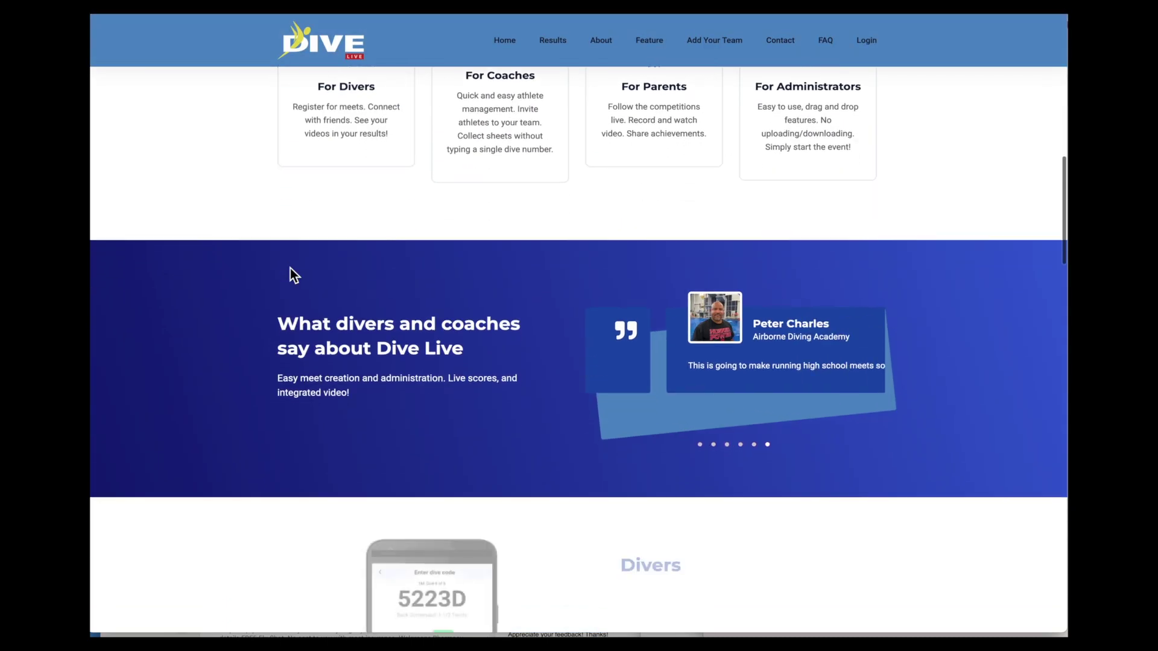
{"action": "scroll", "coordinate": [290, 269], "scroll_direction": "up", "scroll_amount": 3}
{"action": "scroll", "coordinate": [289, 267], "scroll_direction": "up", "scroll_amount": 10}
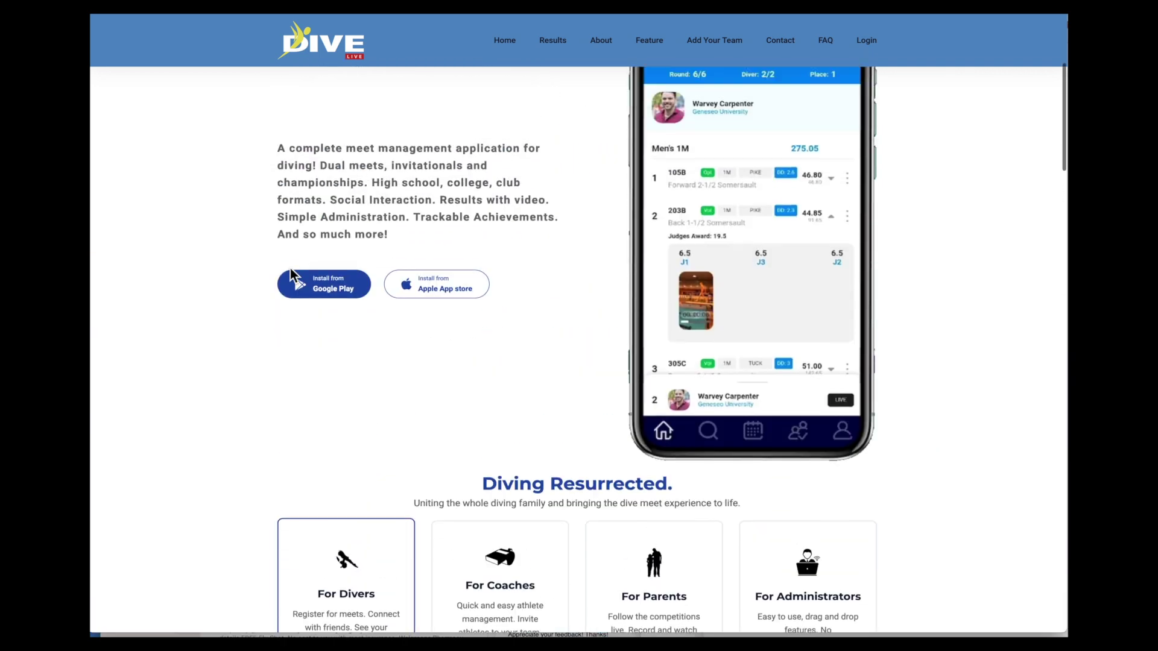
{"action": "left_click", "coordinate": [871, 68]}
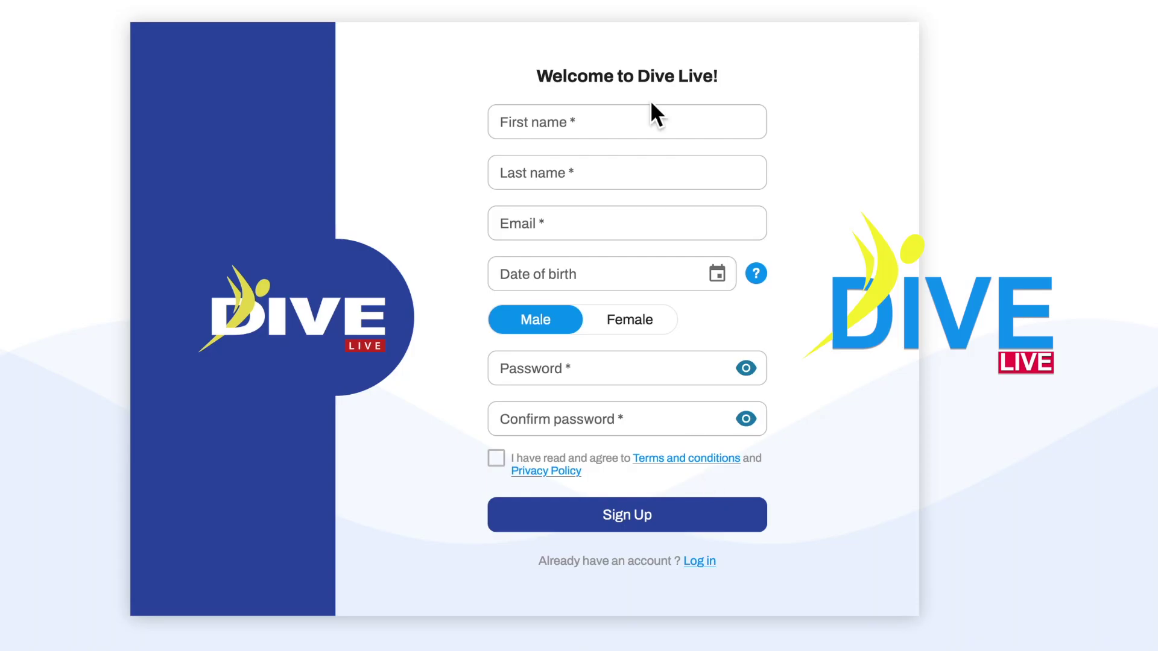
Step: Enter the new diver's first and last name and e-mail address
{"action": "left_click", "coordinate": [643, 132]}
{"action": "type", "text": "Jim"}
{"action": "left_click", "coordinate": [636, 175]}
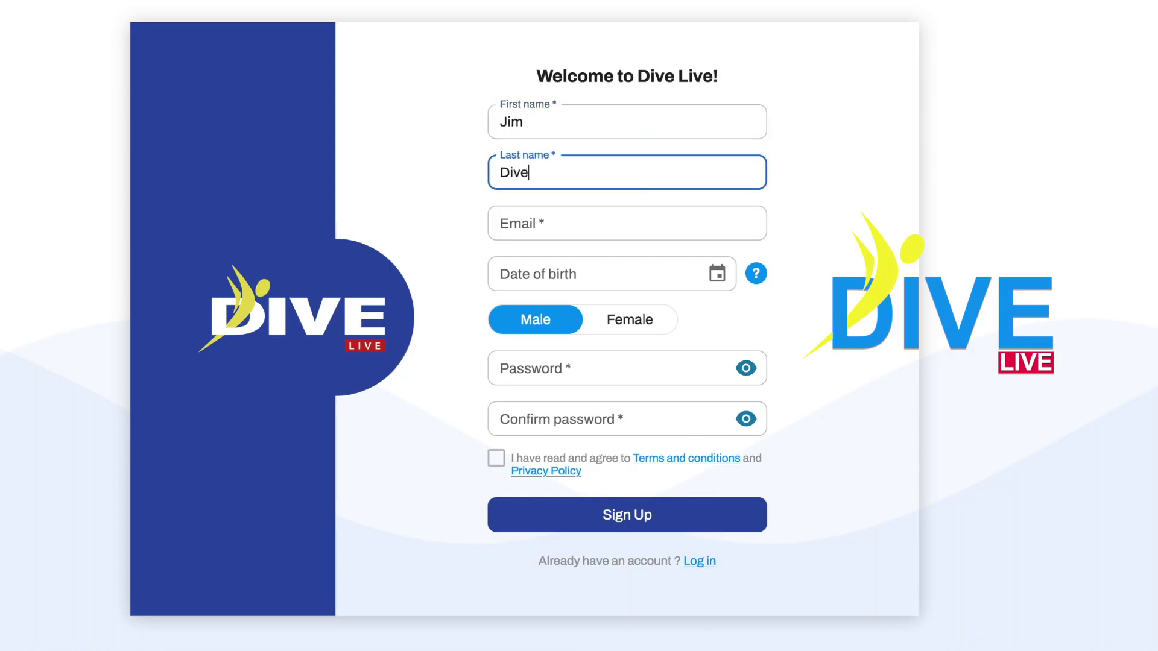
{"action": "left_click", "coordinate": [631, 229]}
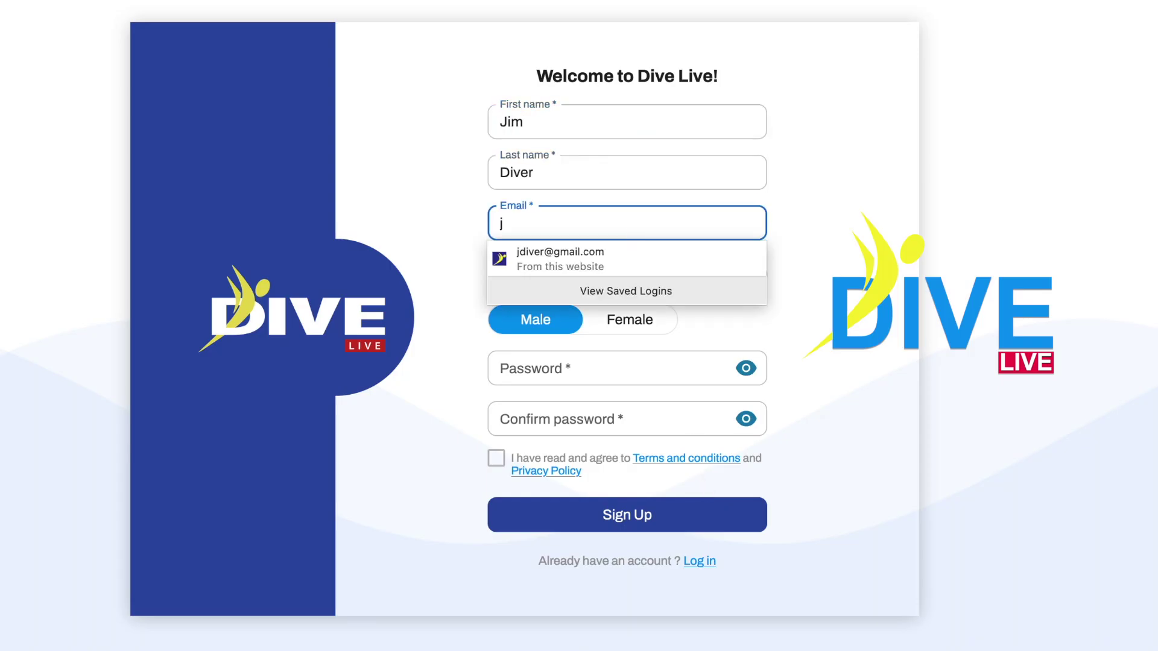
{"action": "left_click", "coordinate": [616, 261]}
{"action": "left_click", "coordinate": [613, 277]}
Step: Set the date of birth to 12/31/2009 with the calendar picker
{"action": "left_click", "coordinate": [718, 275]}
{"action": "left_click", "coordinate": [705, 319]}
{"action": "left_click", "coordinate": [706, 319]}
{"action": "left_click", "coordinate": [706, 318]}
{"action": "left_click", "coordinate": [492, 564]}
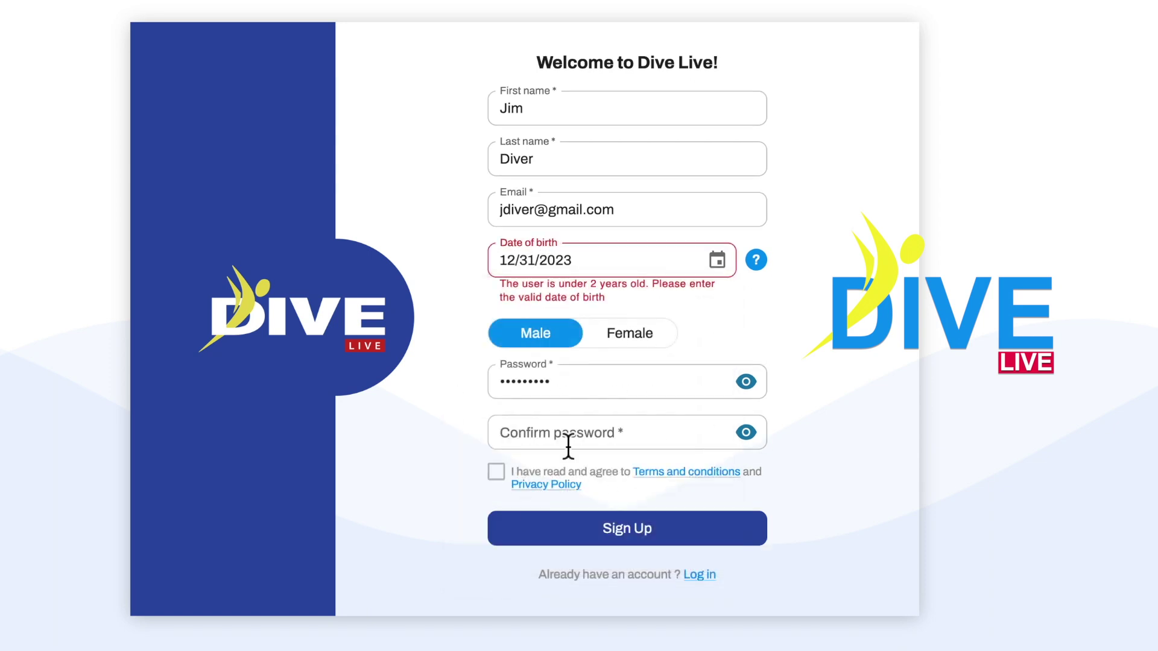
{"action": "left_click", "coordinate": [727, 272]}
{"action": "left_click", "coordinate": [576, 322]}
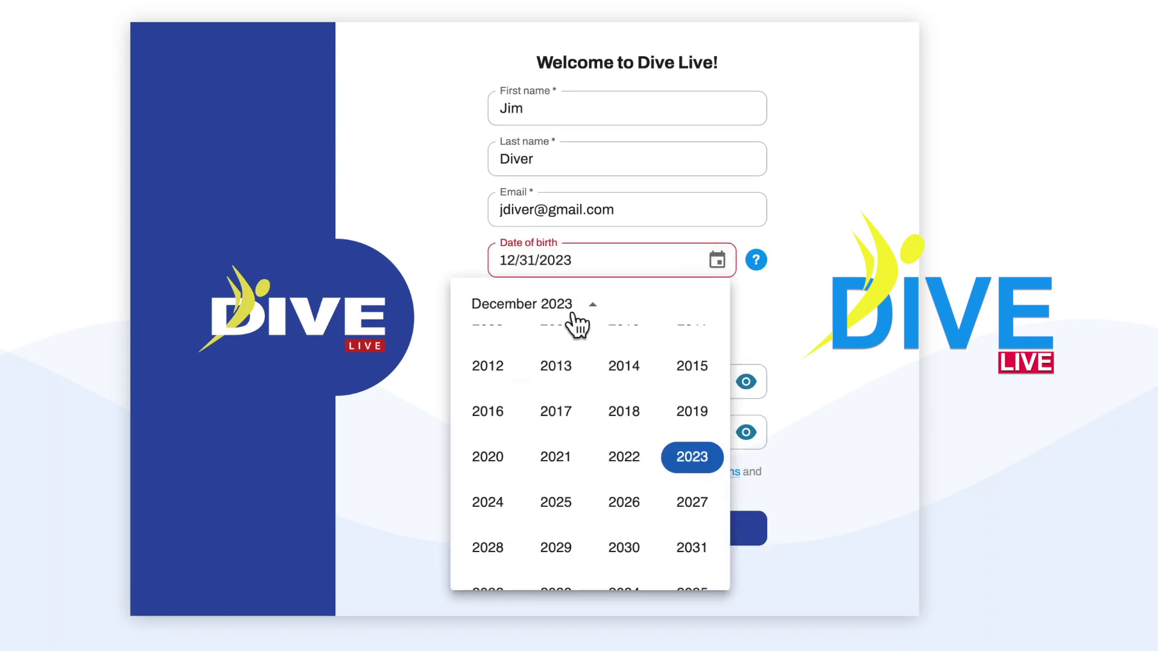
{"action": "scroll", "coordinate": [603, 459], "scroll_direction": "up", "scroll_amount": 2}
{"action": "left_click", "coordinate": [555, 410]}
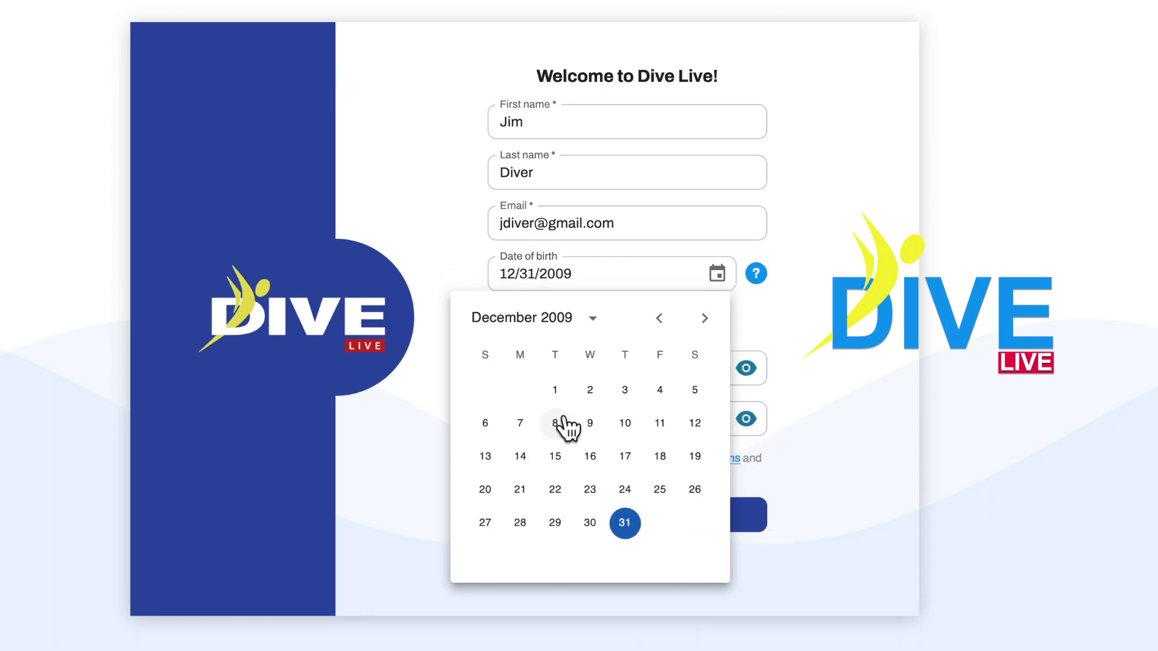
Step: Choose Male as gender and fill in the password and its confirmation
{"action": "left_click", "coordinate": [565, 333]}
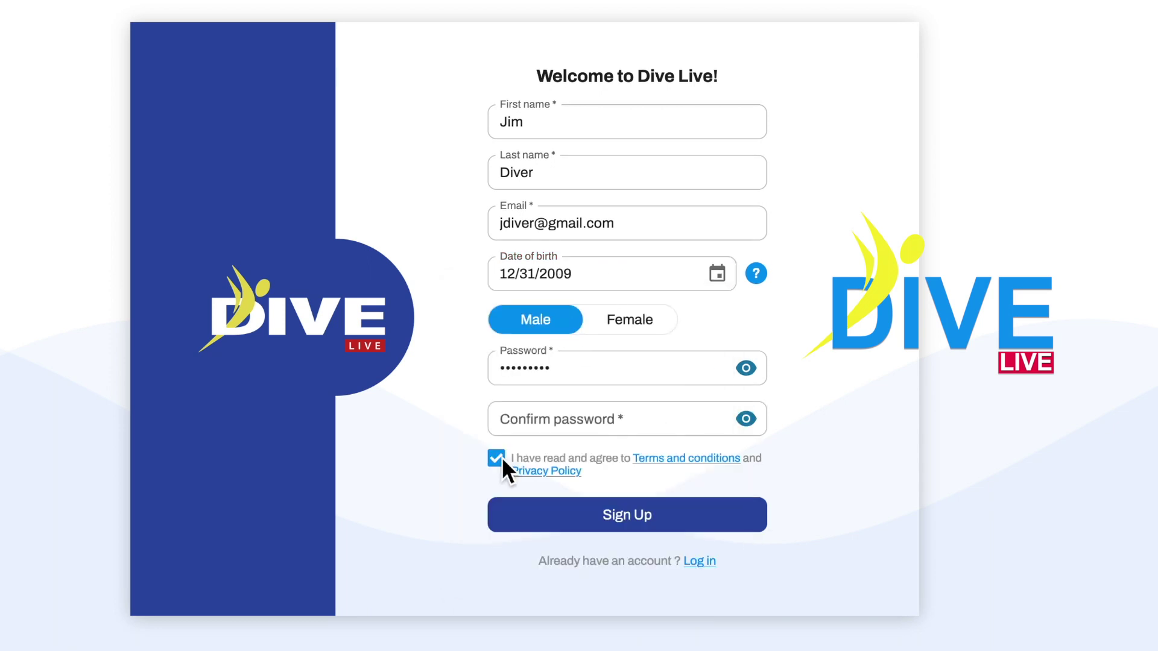
{"action": "left_click", "coordinate": [631, 514]}
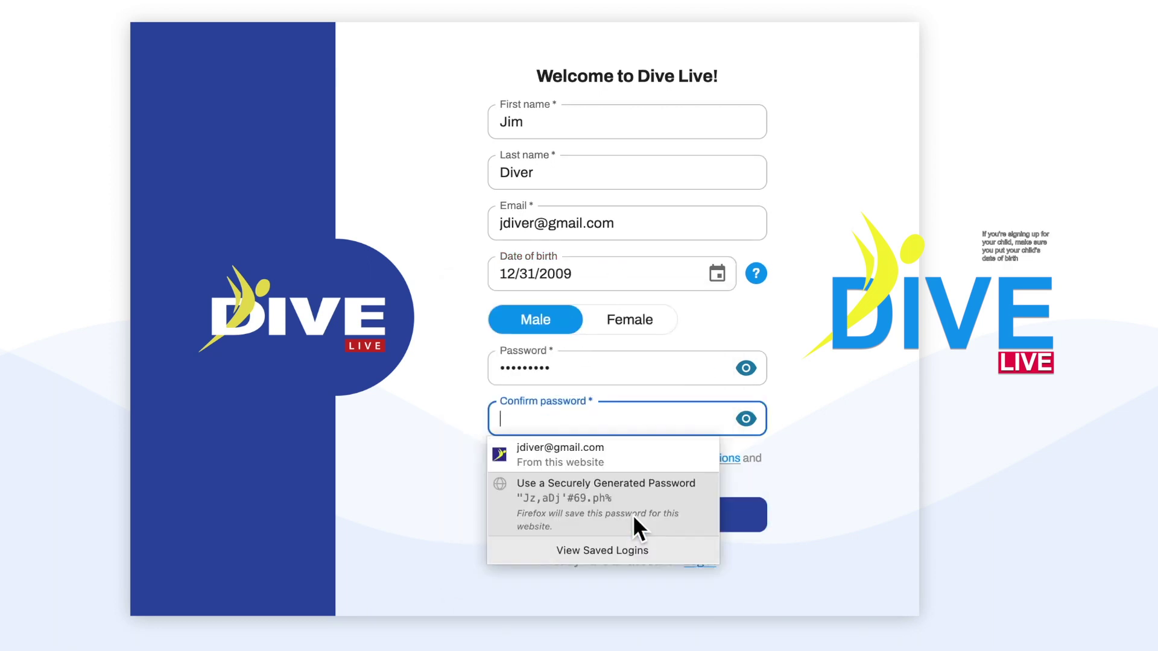
{"action": "left_click", "coordinate": [805, 510]}
{"action": "left_click", "coordinate": [746, 361]}
{"action": "left_click", "coordinate": [623, 419]}
{"action": "type", "text": "p"}
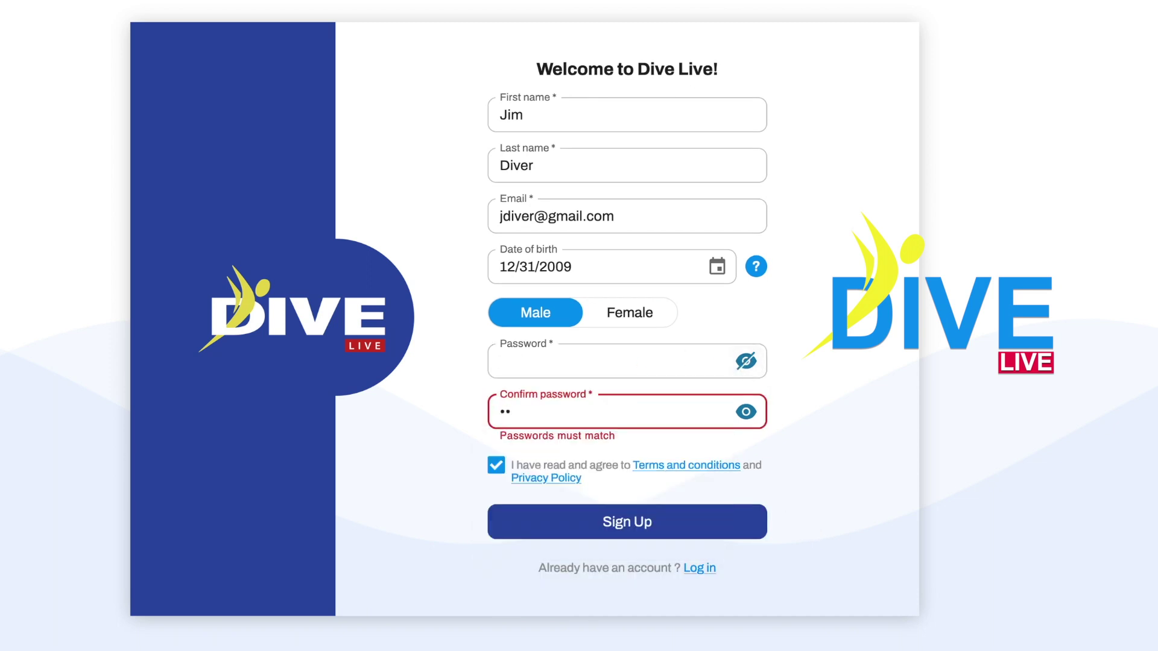
{"action": "type", "text": "assword1"}
{"action": "left_click", "coordinate": [551, 381]}
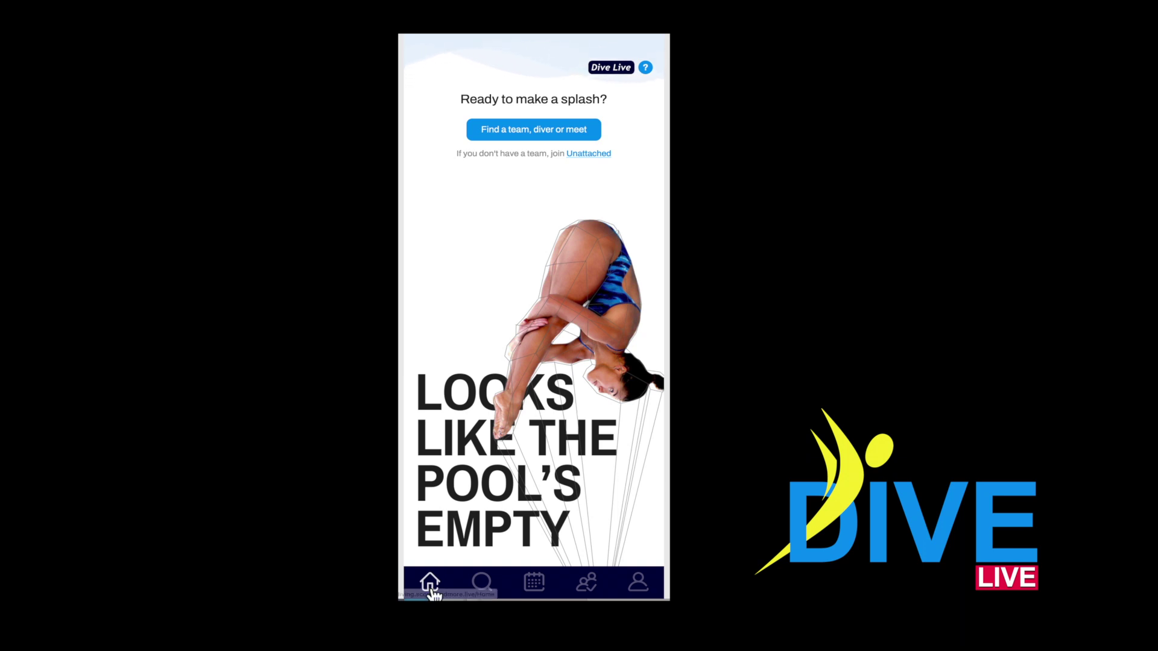
Step: Search teams for 'college un' and choose Join on the found college team
{"action": "left_click", "coordinate": [532, 137]}
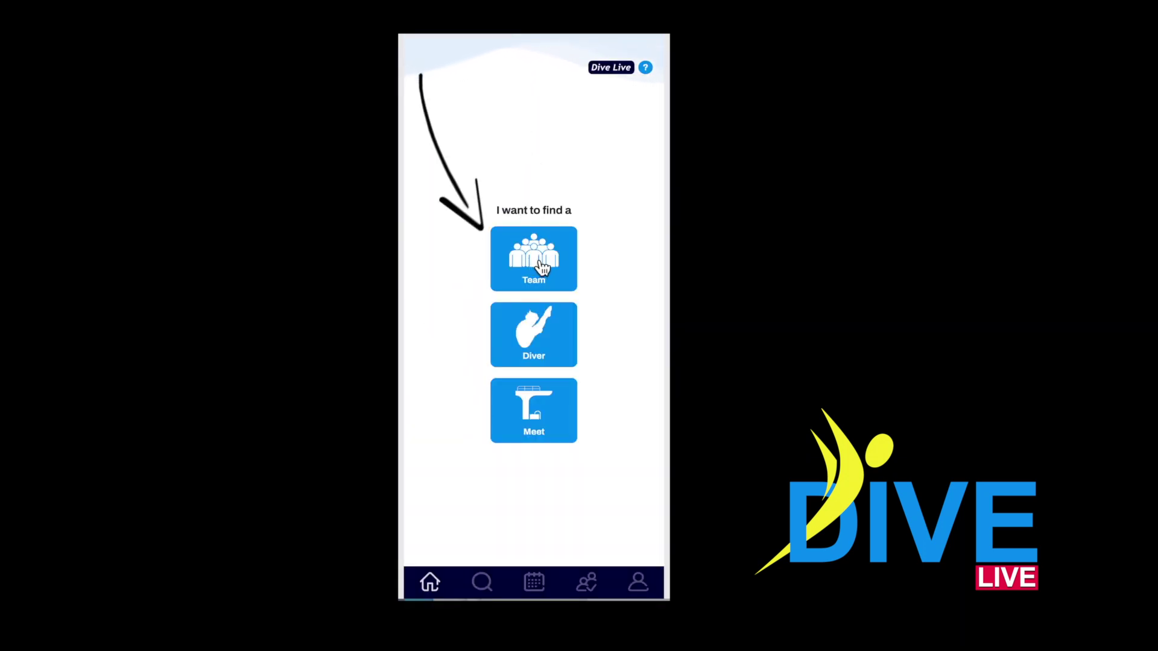
{"action": "left_click", "coordinate": [536, 260]}
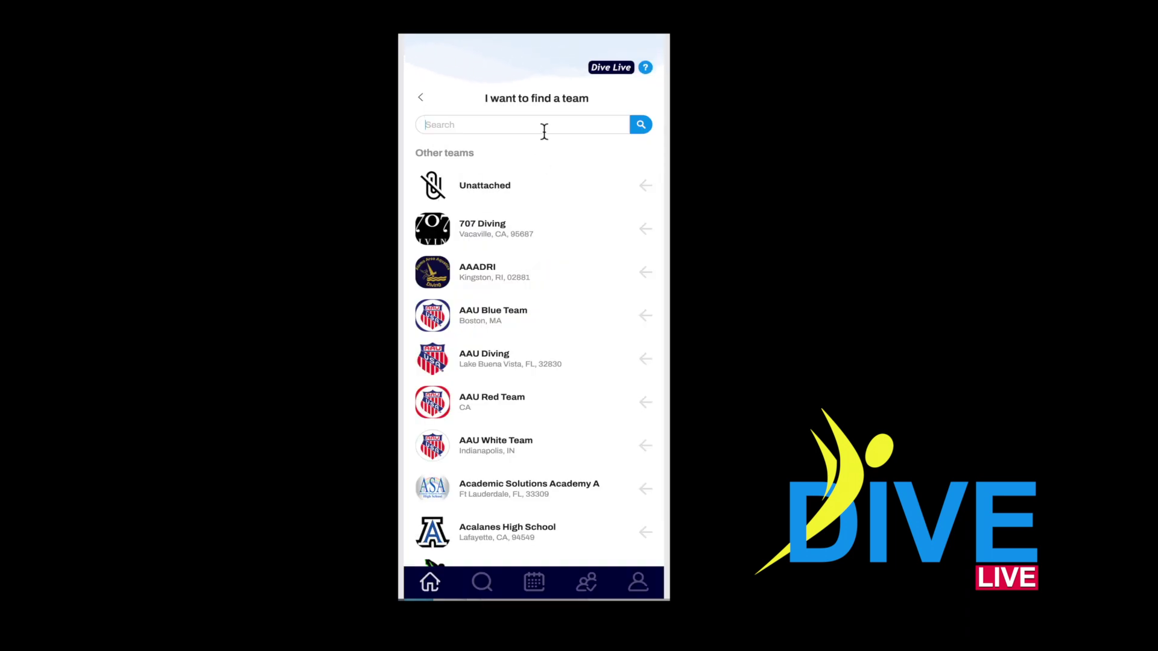
{"action": "type", "text": "co"}
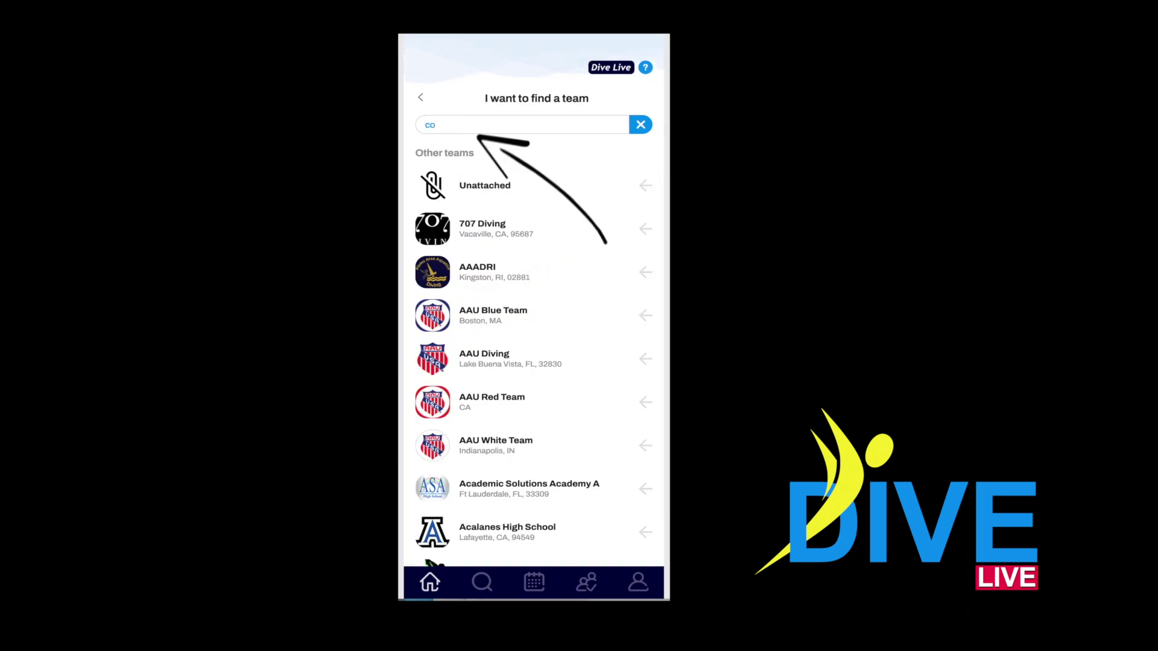
{"action": "type", "text": "lleg"}
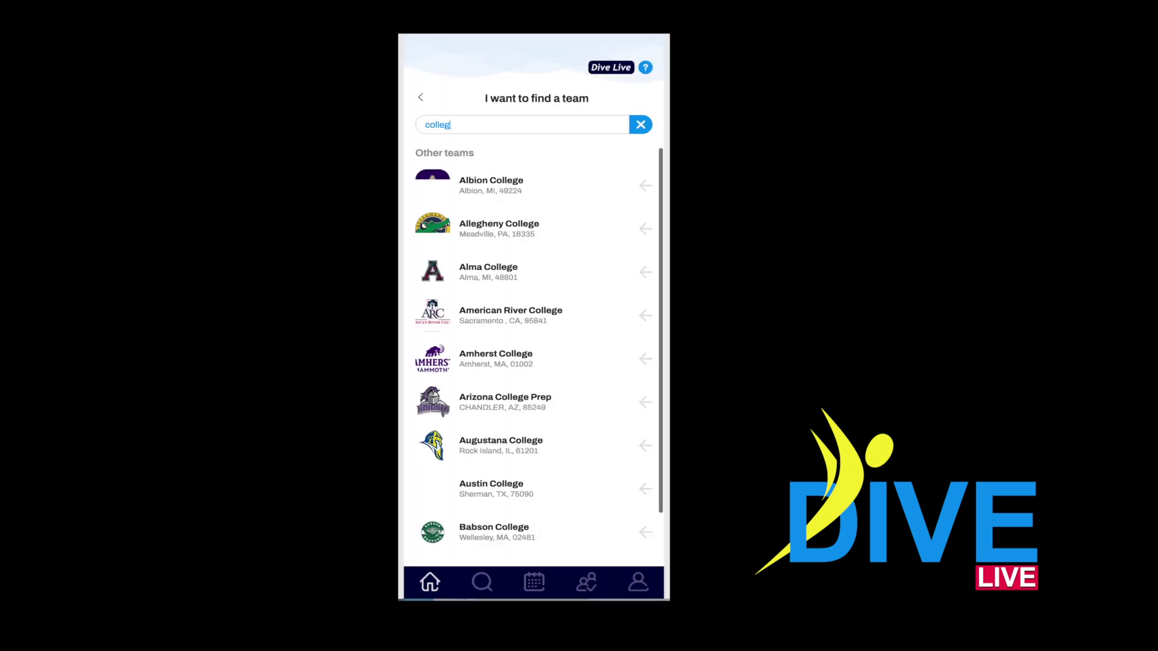
{"action": "type", "text": "e u"}
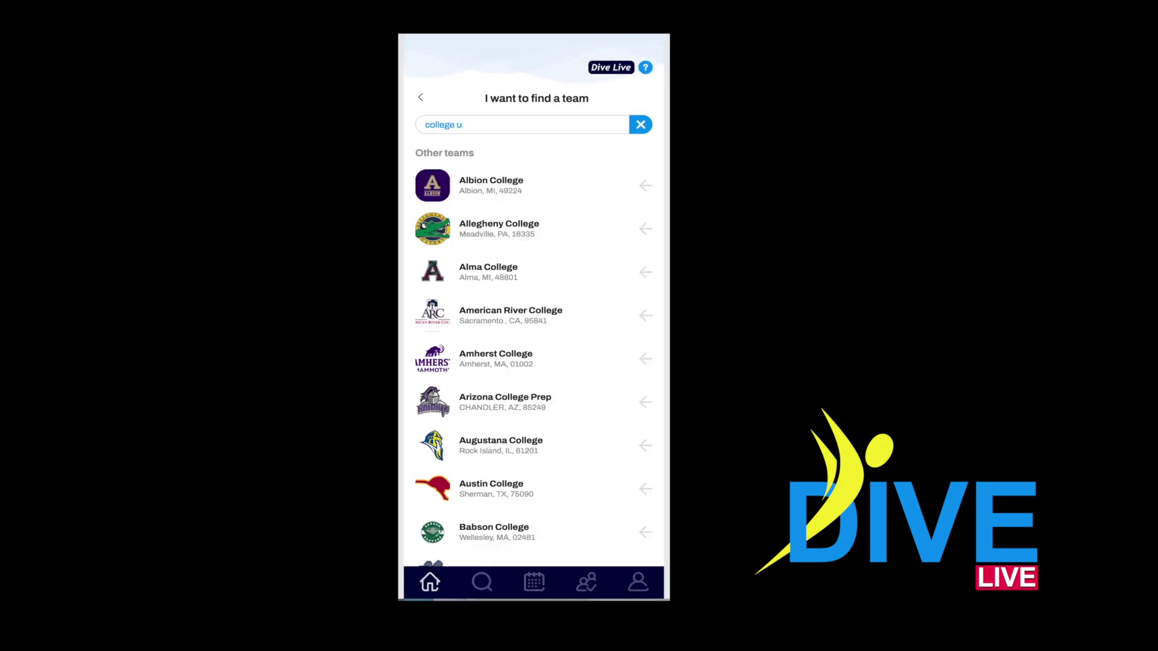
{"action": "type", "text": "n"}
{"action": "left_click", "coordinate": [645, 190]}
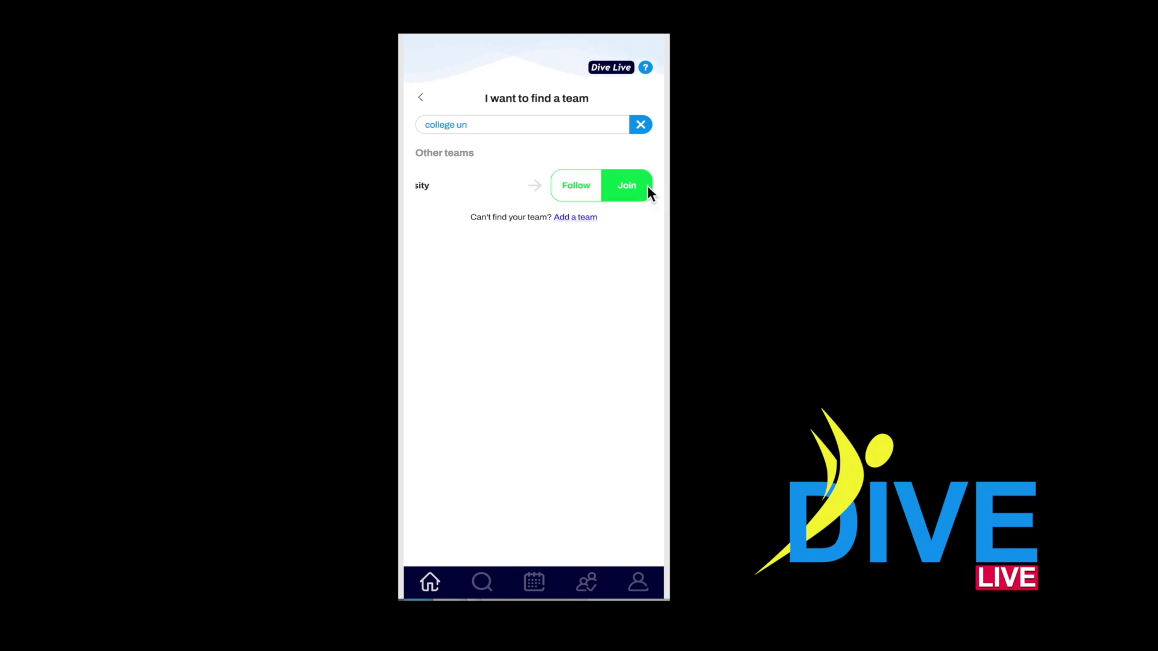
{"action": "left_click", "coordinate": [626, 187]}
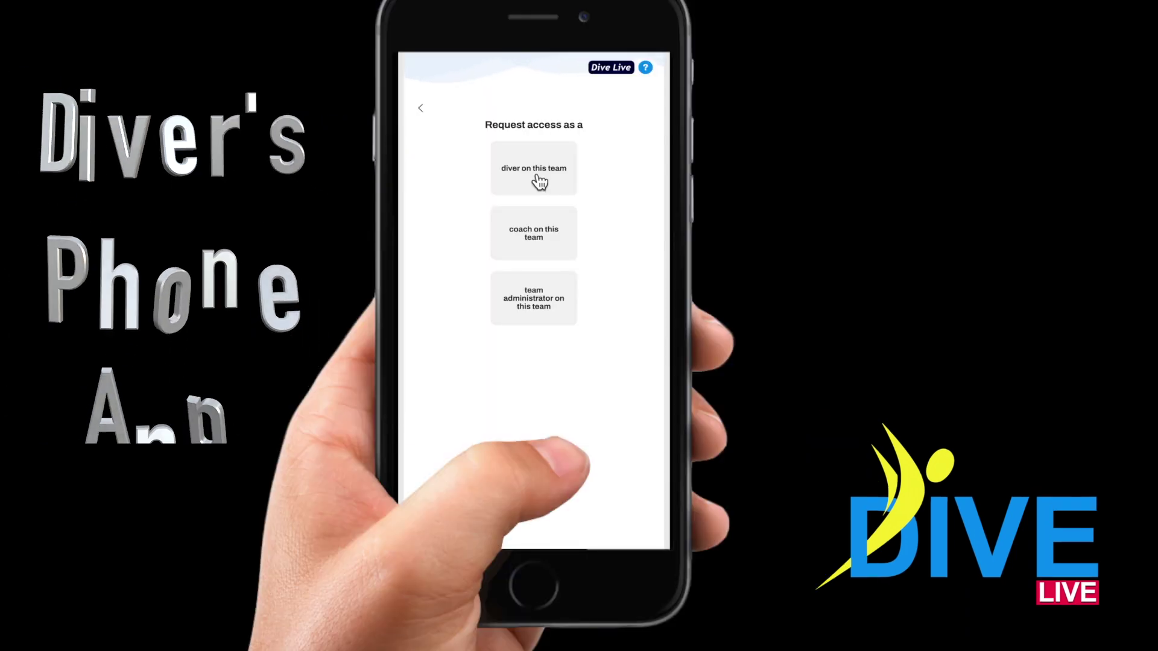
Step: Request access as a diver on the team and dismiss the thank-you message
{"action": "left_click", "coordinate": [539, 183]}
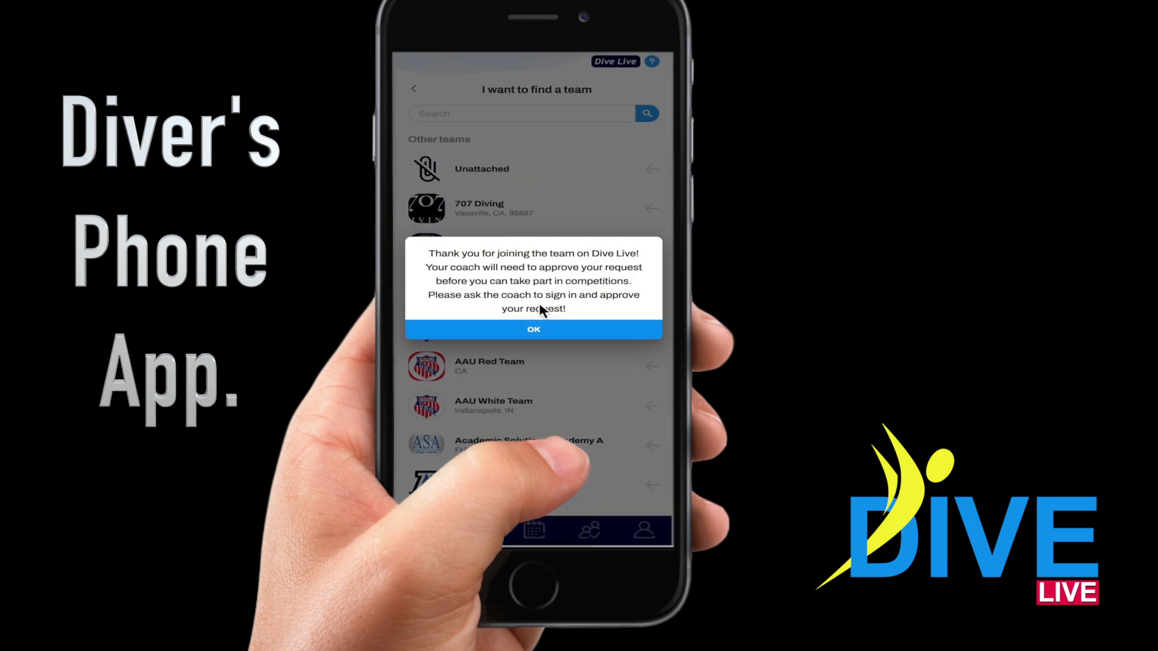
{"action": "left_click", "coordinate": [535, 329]}
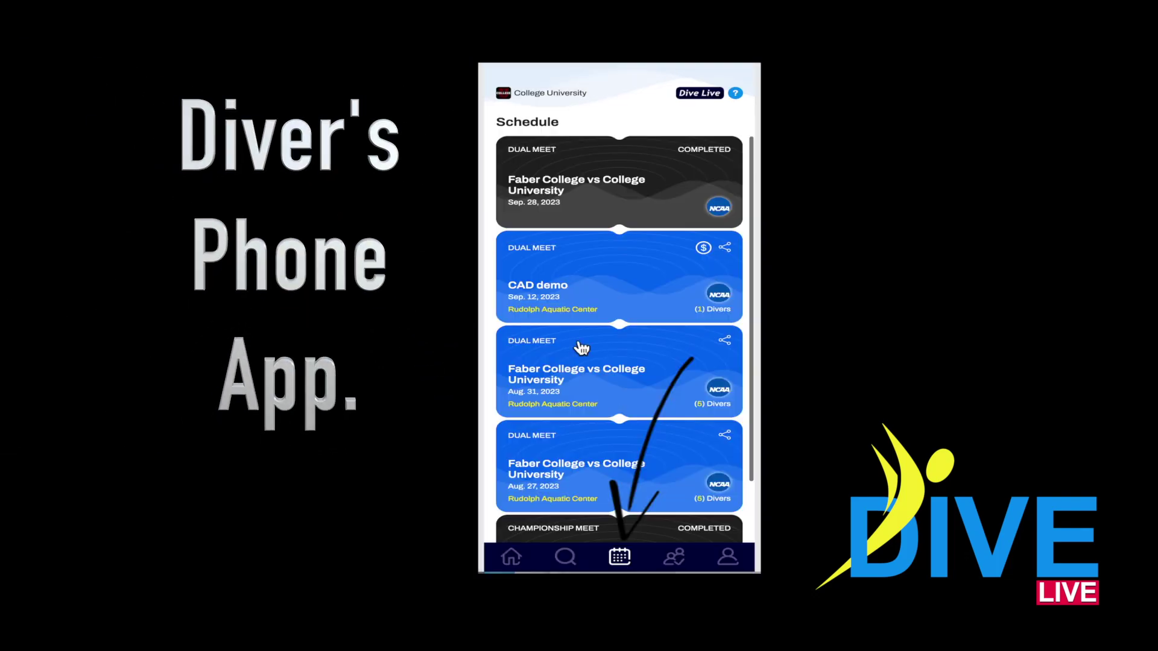
Step: Open the Men's 3M dive sheet for the Aug 27 Faber College vs College University meet
{"action": "scroll", "coordinate": [666, 467], "scroll_direction": "down", "scroll_amount": 1}
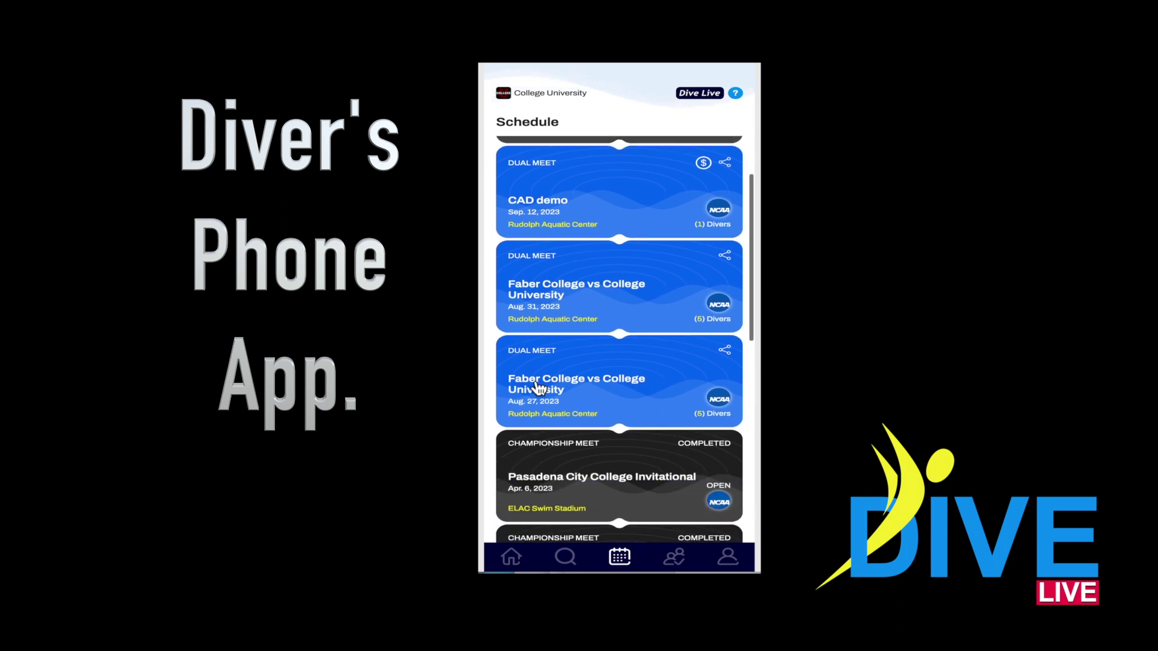
{"action": "left_click", "coordinate": [534, 386]}
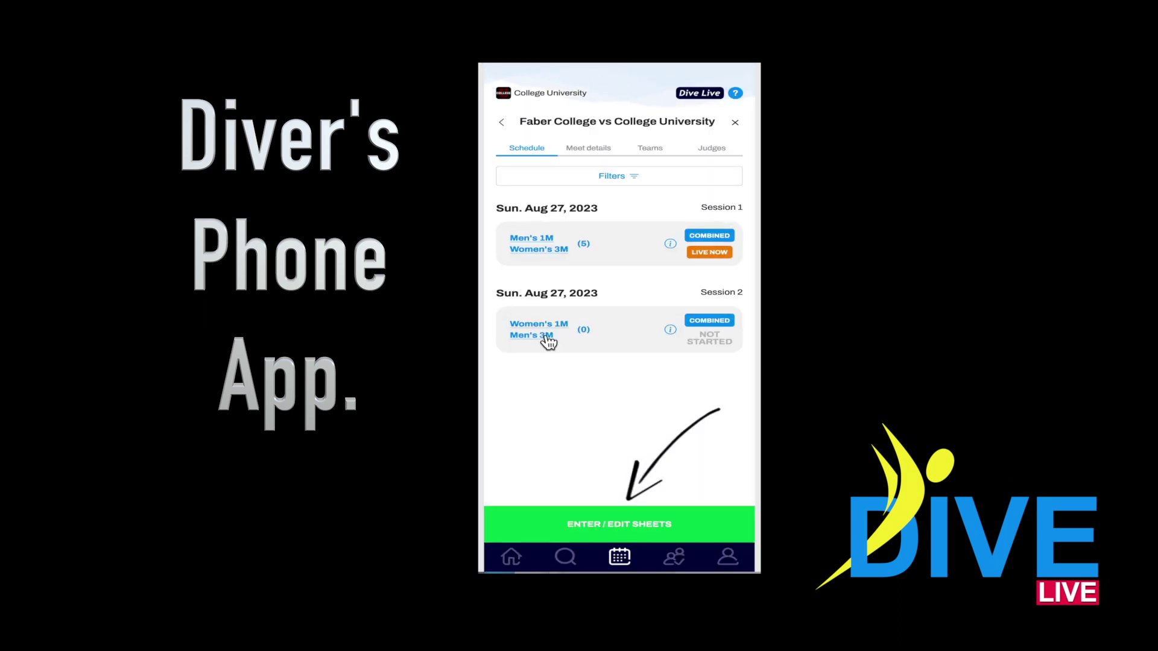
{"action": "left_click", "coordinate": [625, 530]}
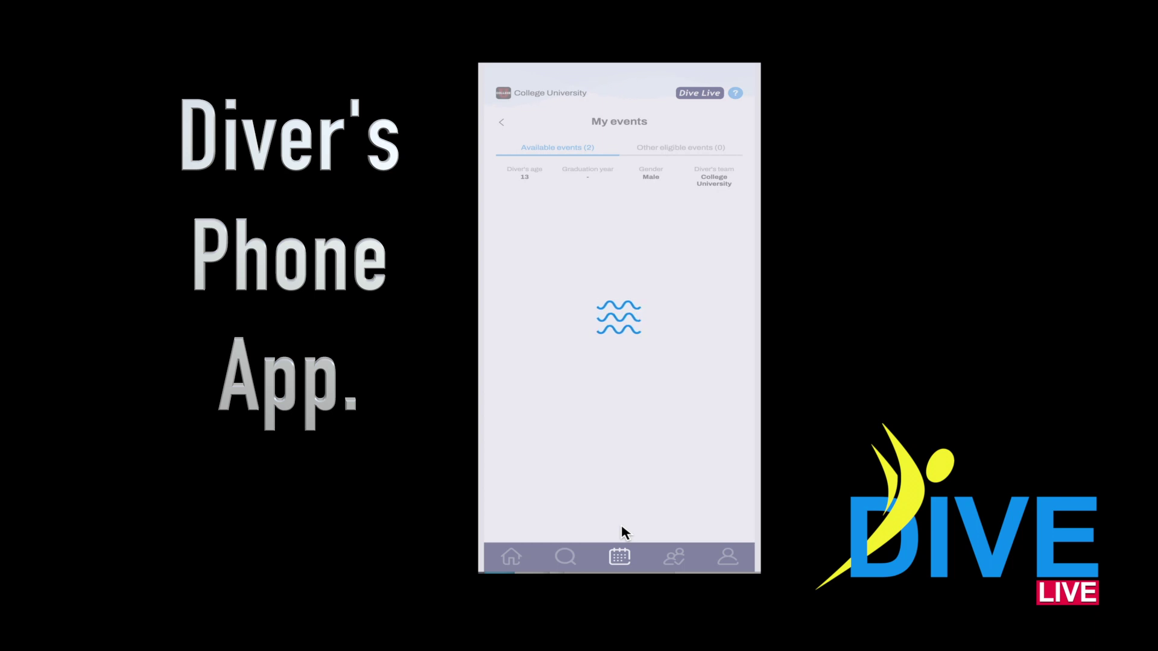
{"action": "left_click", "coordinate": [533, 312]}
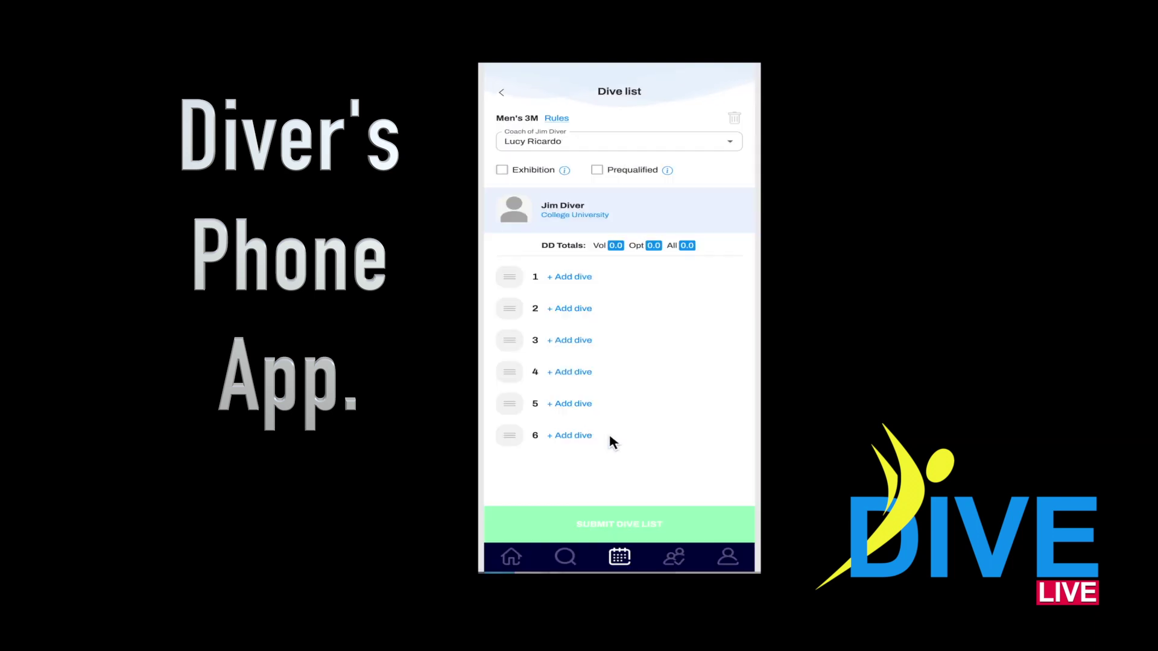
Step: Enter dives 103B, 203B, 203B, 303C, 403B and 5233D, then confirm the list
{"action": "left_click", "coordinate": [562, 277]}
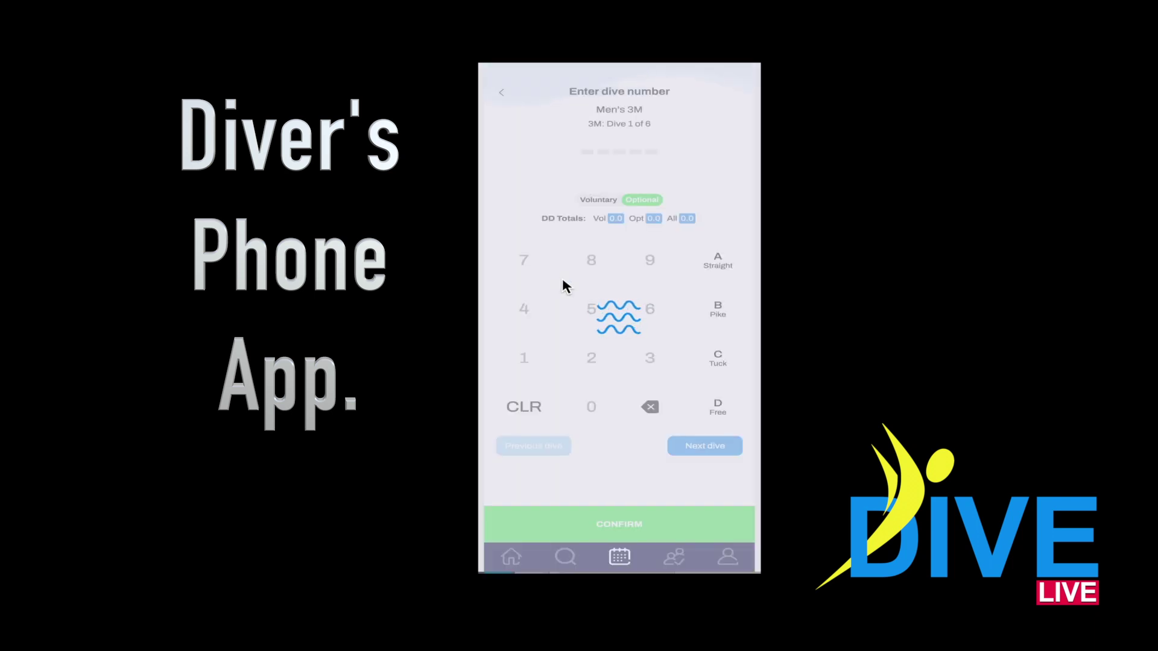
{"action": "type", "text": "103"}
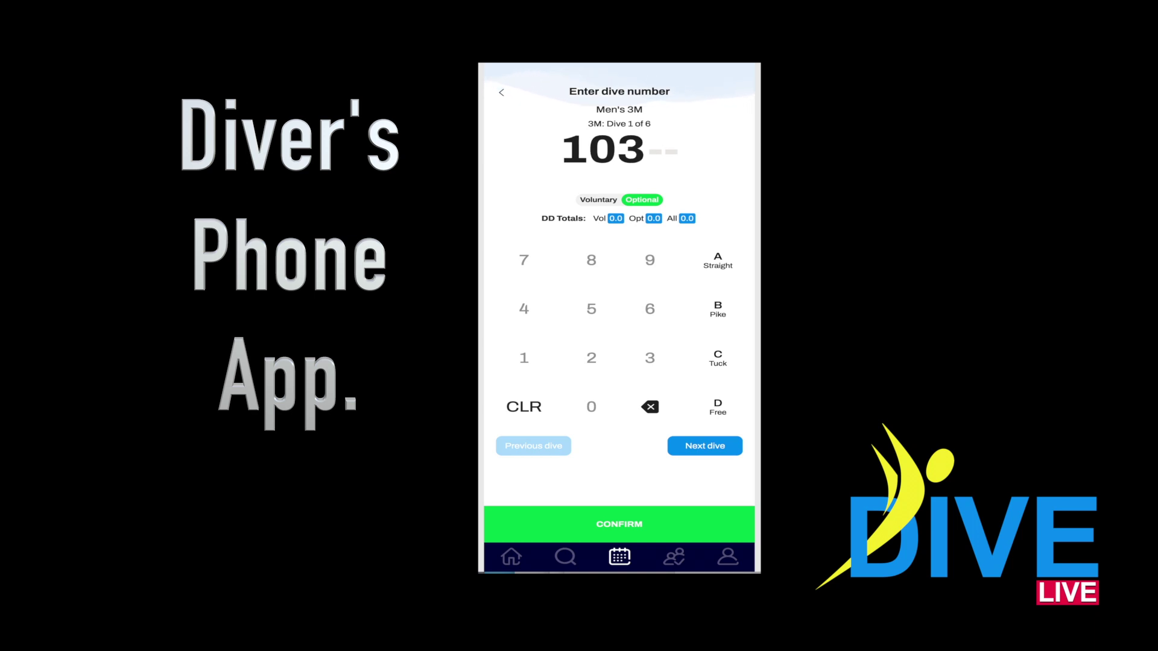
{"action": "type", "text": "B"}
{"action": "left_click", "coordinate": [669, 448]}
{"action": "type", "text": "203B"}
{"action": "left_click", "coordinate": [705, 445]}
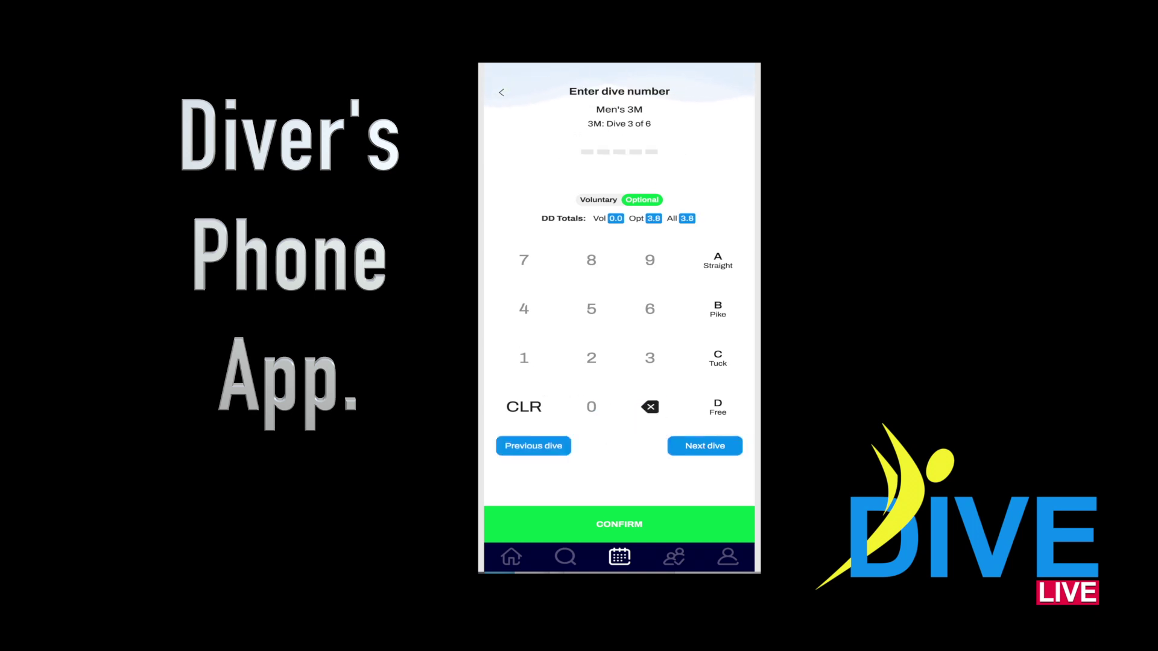
{"action": "type", "text": "20"}
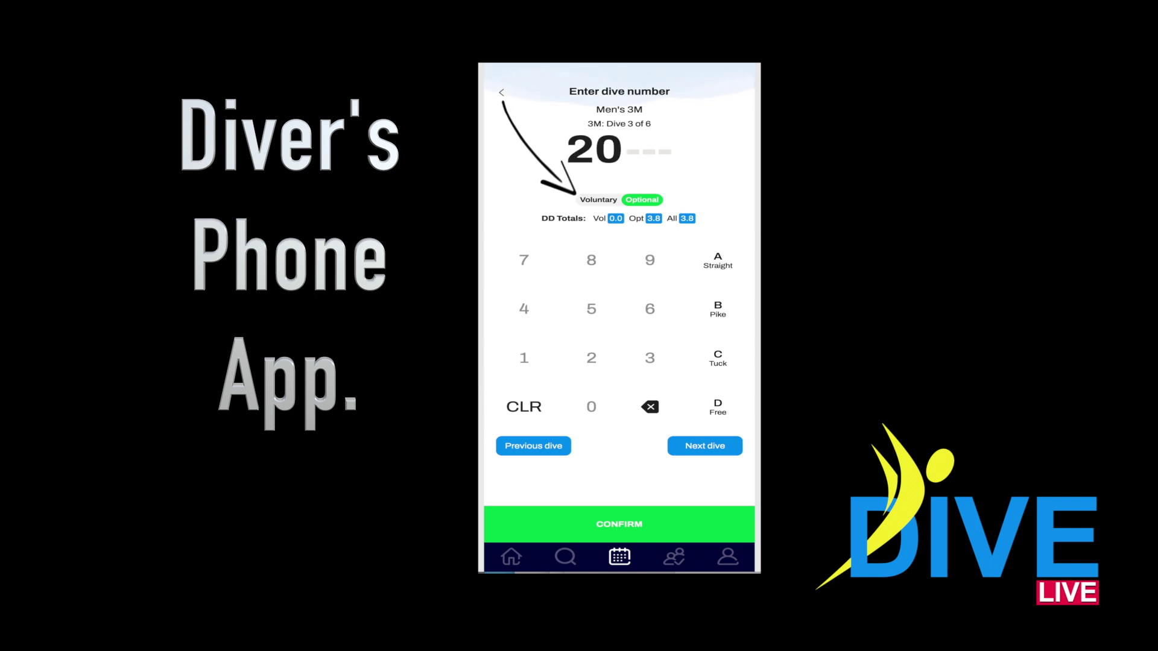
{"action": "type", "text": "3B"}
{"action": "left_click", "coordinate": [697, 448]}
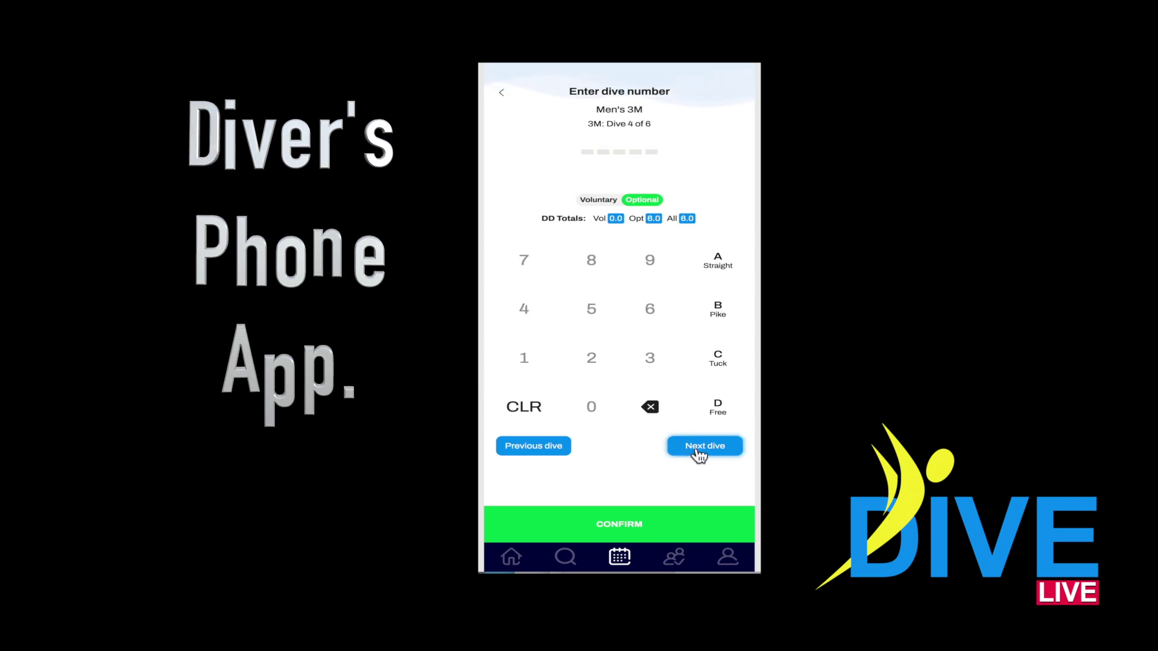
{"action": "type", "text": "303C"}
{"action": "left_click", "coordinate": [705, 448]}
{"action": "type", "text": "403"}
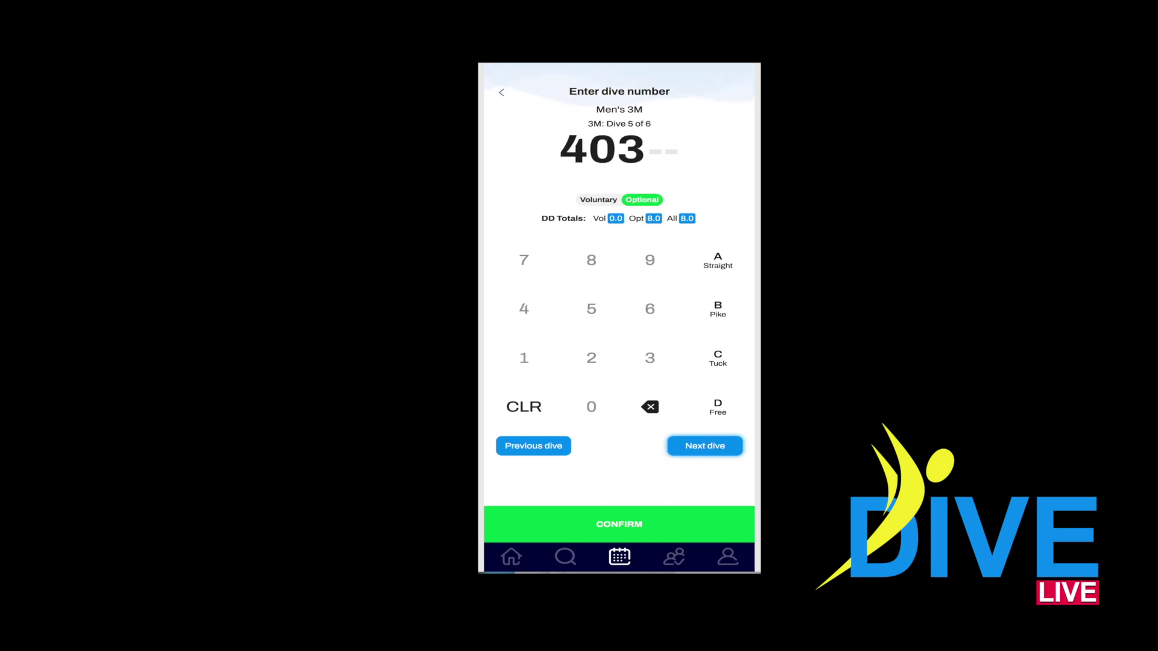
{"action": "type", "text": "B"}
{"action": "left_click", "coordinate": [706, 447]}
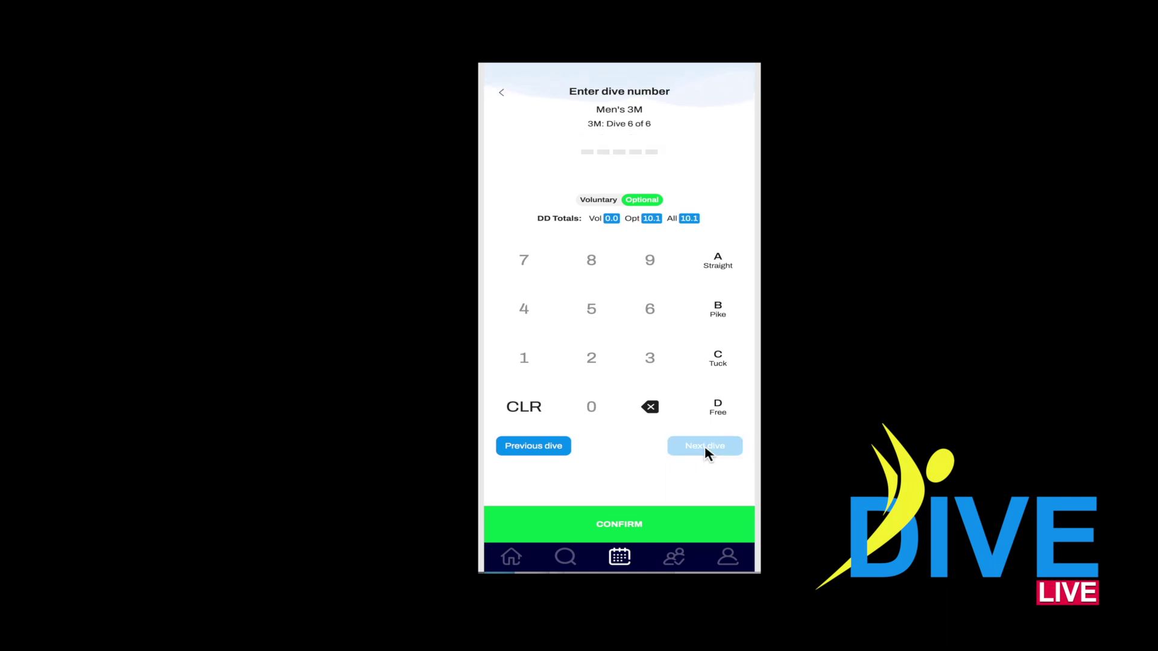
{"action": "type", "text": "5233D"}
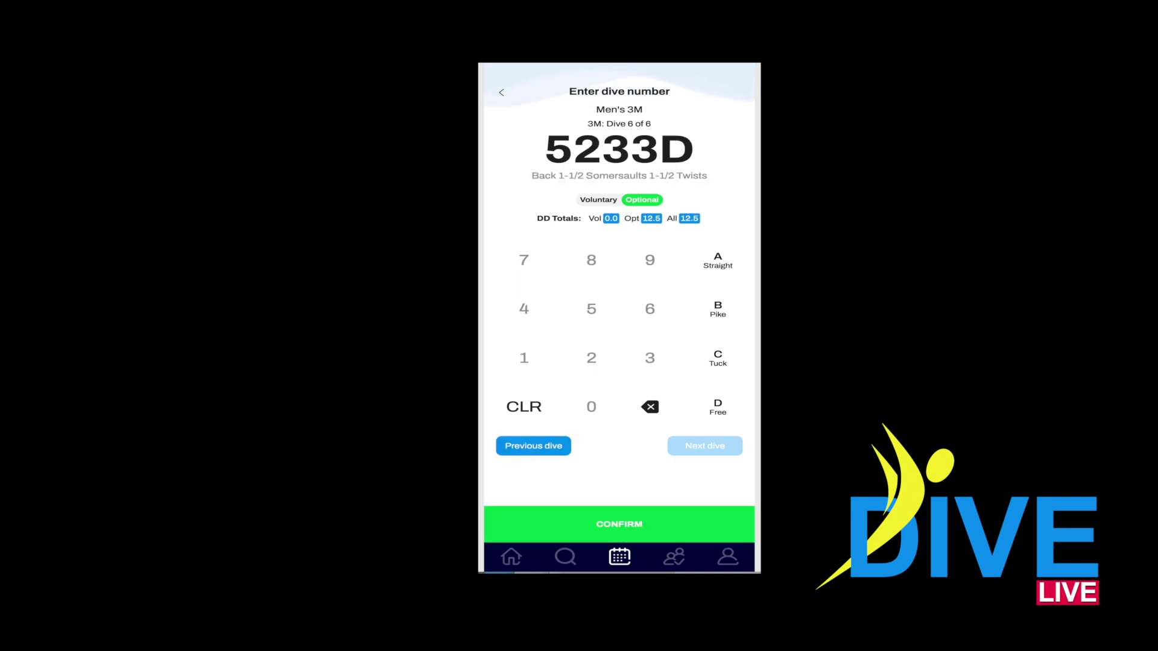
{"action": "left_click", "coordinate": [638, 524]}
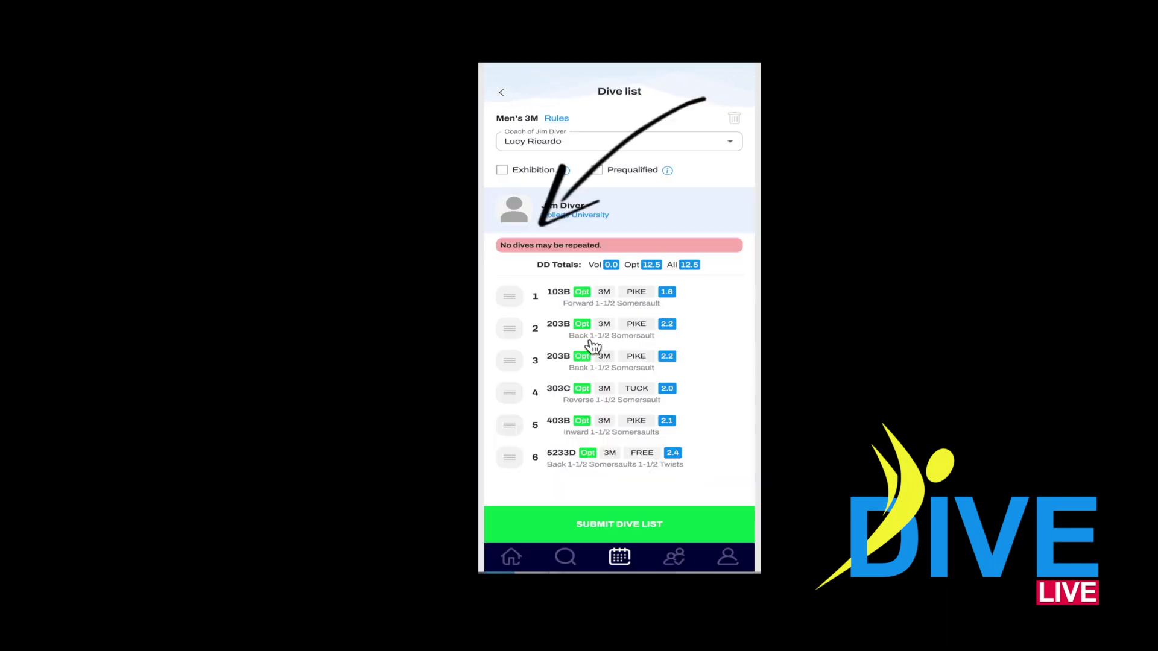
Step: Change the third dive from 203B to 5132D and confirm it
{"action": "left_click", "coordinate": [567, 362]}
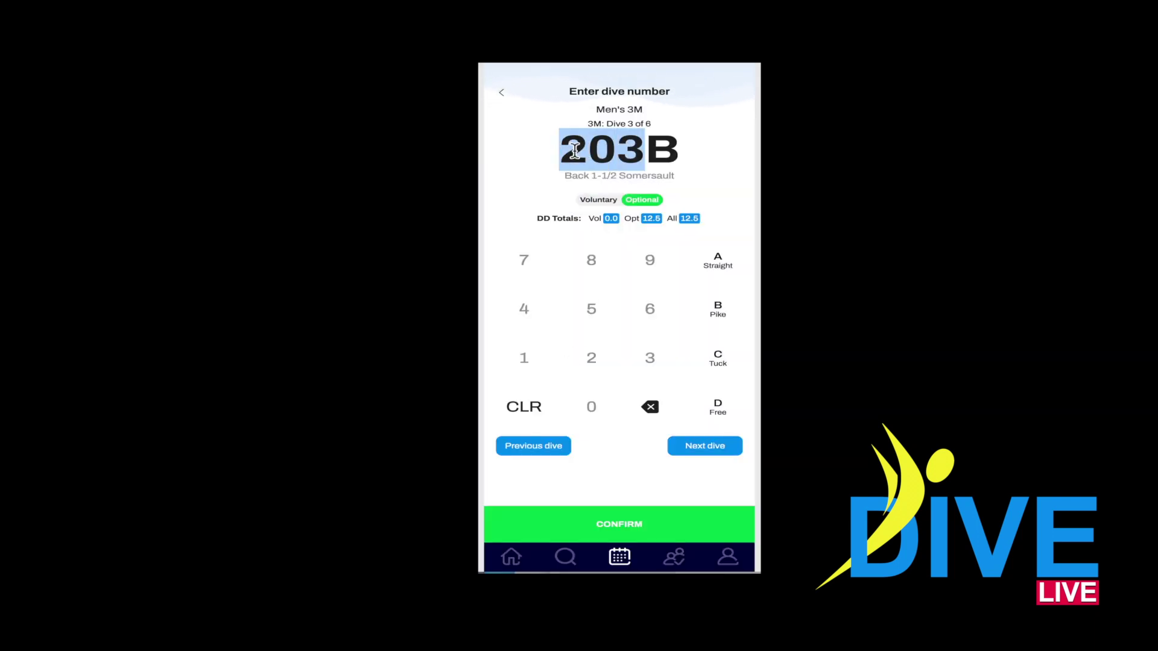
{"action": "type", "text": "51"}
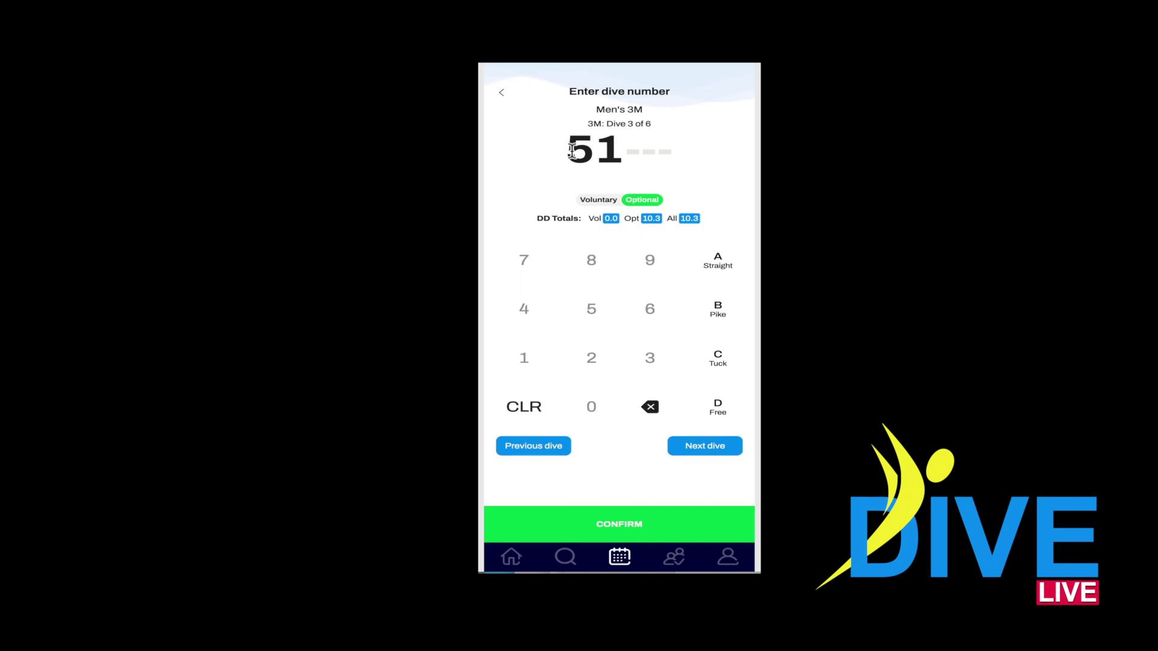
{"action": "type", "text": "32C"}
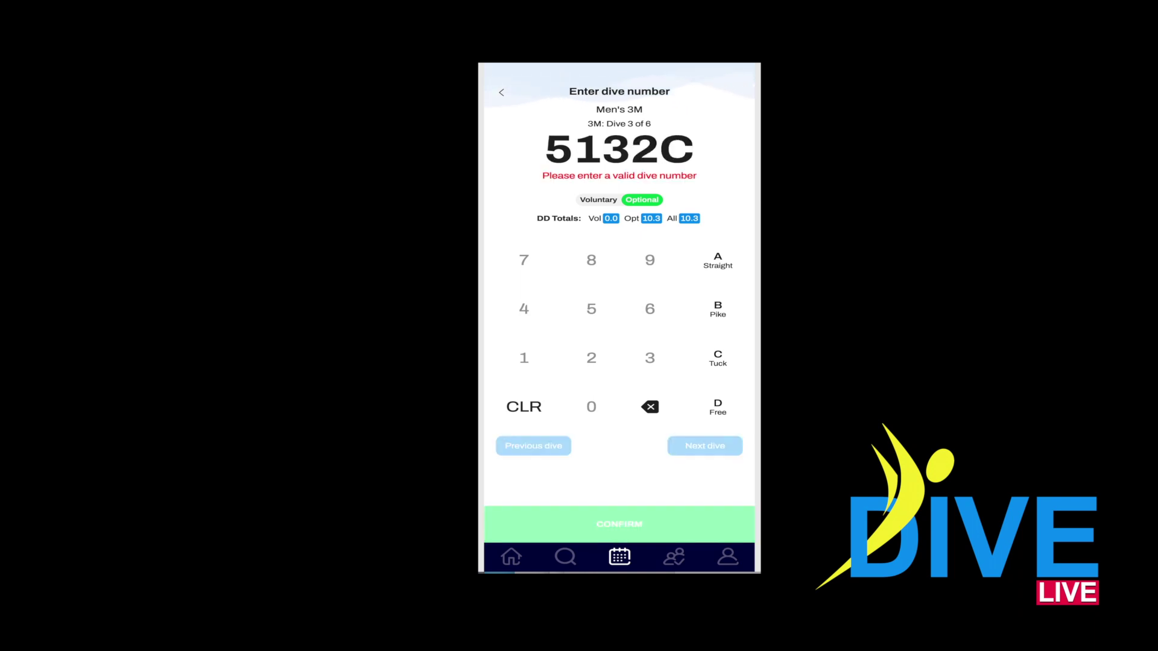
{"action": "key", "text": "BackSpace"}
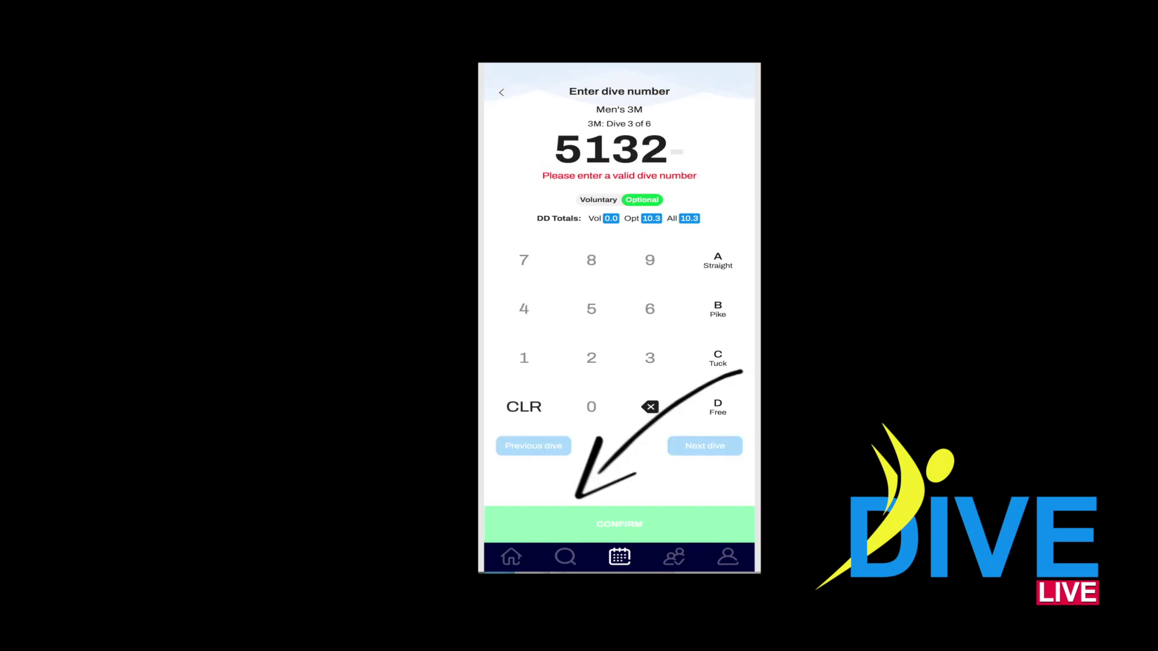
{"action": "type", "text": "D"}
{"action": "left_click", "coordinate": [634, 526]}
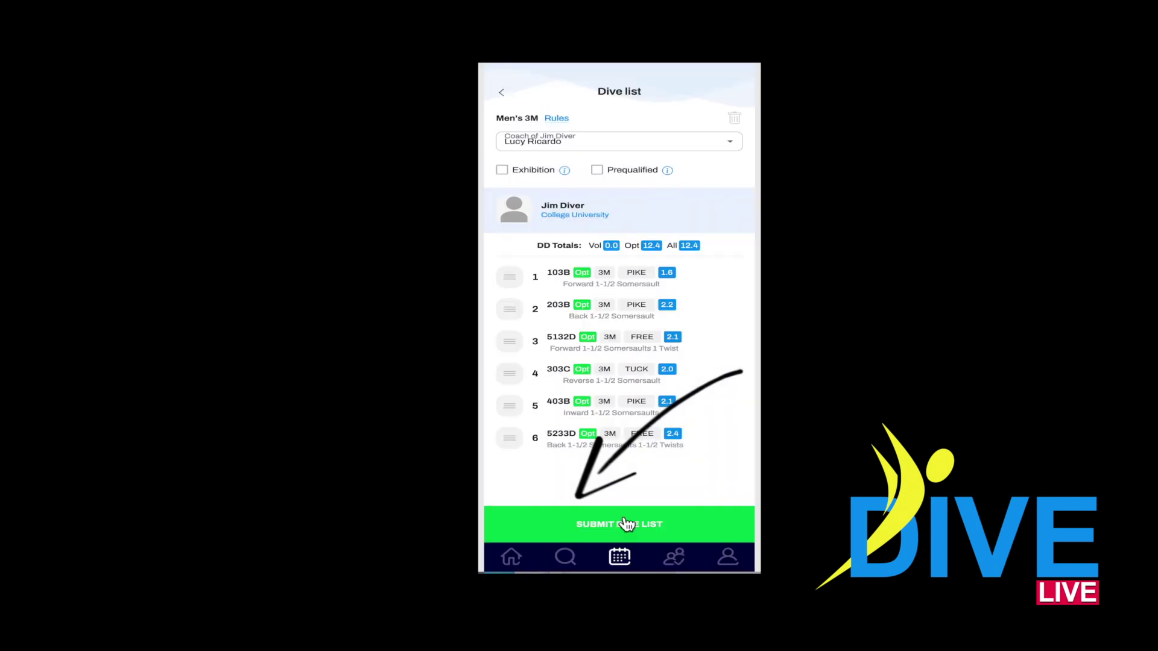
Step: Keep the existing coach and submit the Men's 3M dive list
{"action": "left_click", "coordinate": [721, 146]}
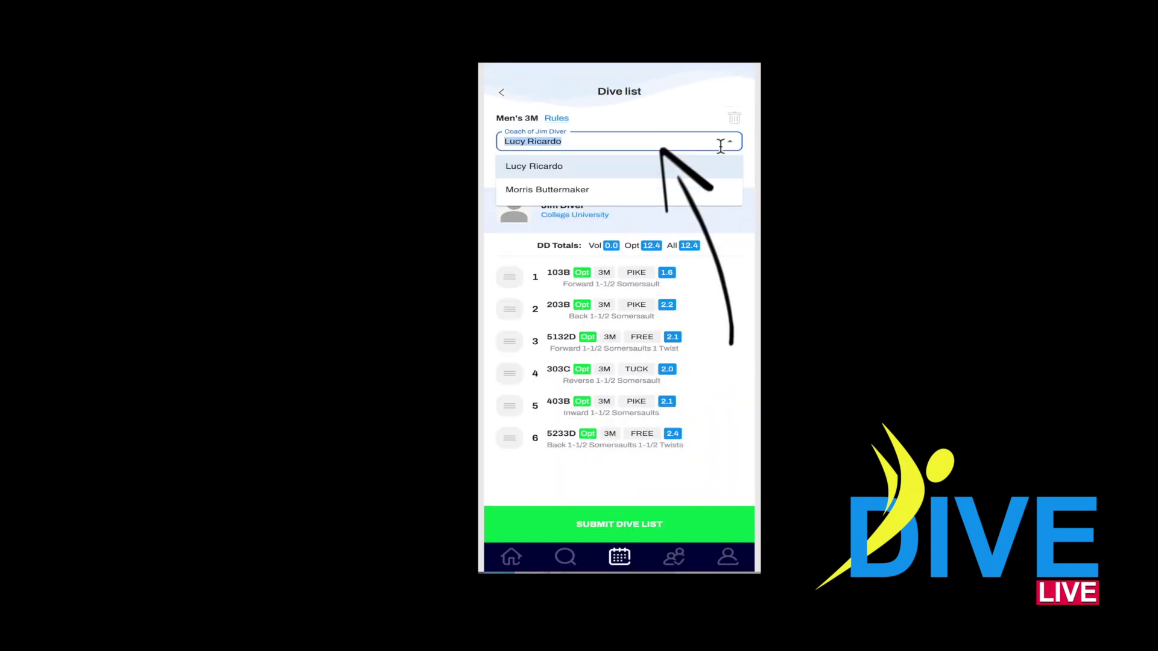
{"action": "left_click", "coordinate": [740, 149]}
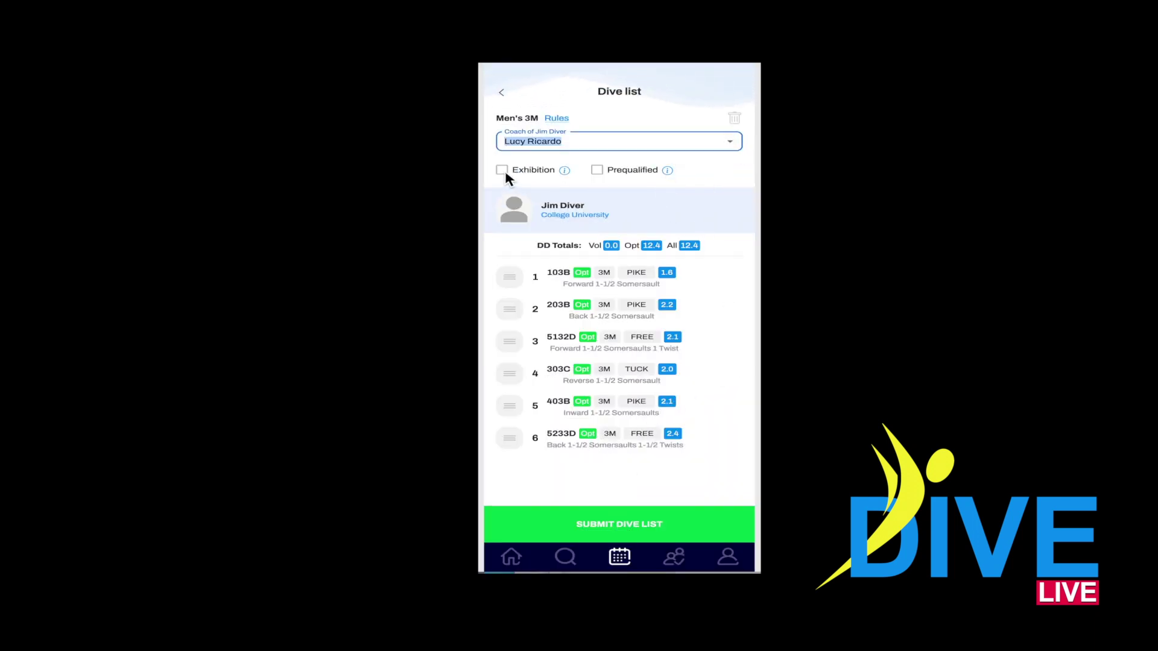
{"action": "left_click", "coordinate": [625, 529]}
Step: Reopen the Aug. 27 Faber College vs College University Men's 3M dive list
{"action": "scroll", "coordinate": [555, 275], "scroll_direction": "down", "scroll_amount": 3}
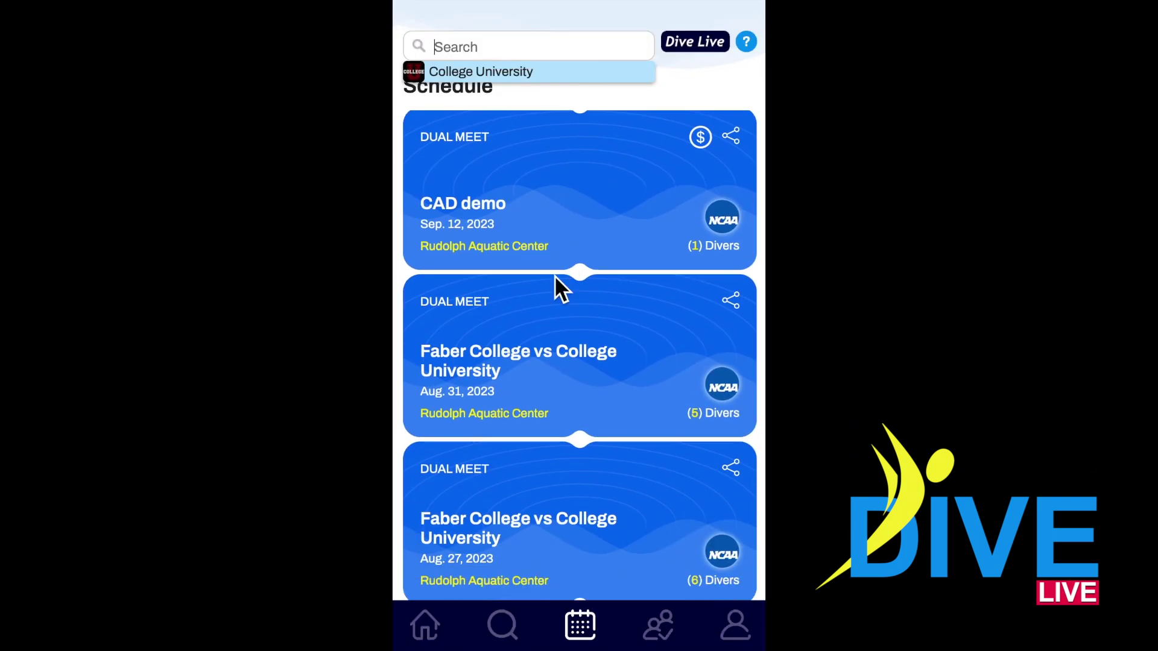
{"action": "scroll", "coordinate": [555, 277], "scroll_direction": "down", "scroll_amount": 3}
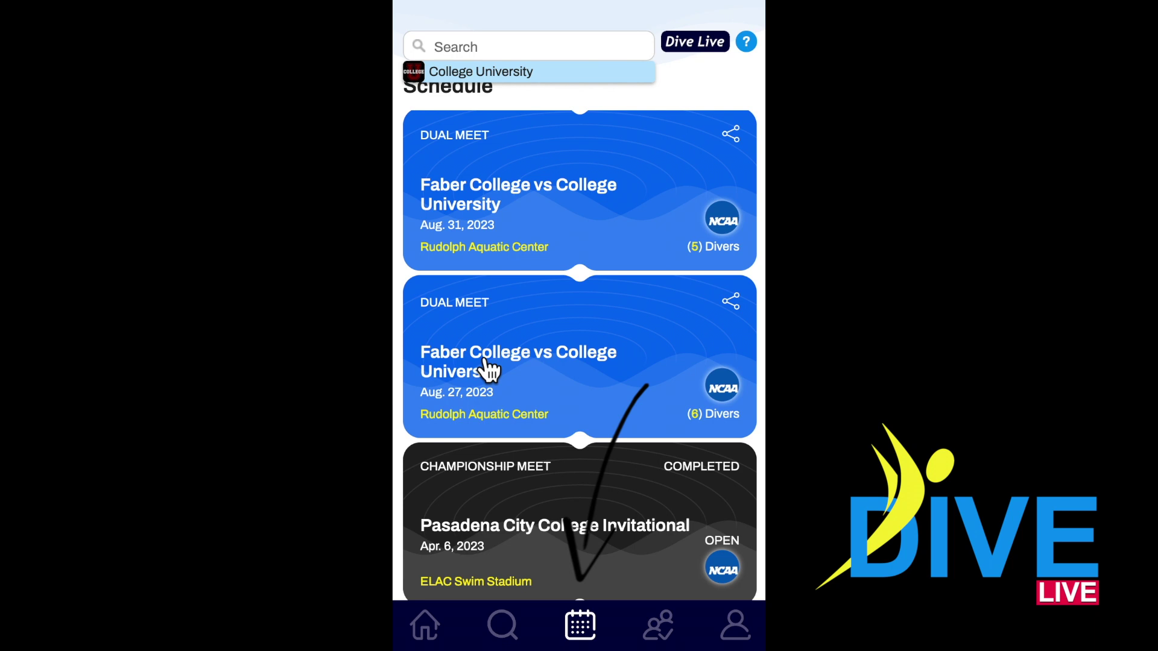
{"action": "left_click", "coordinate": [487, 369]}
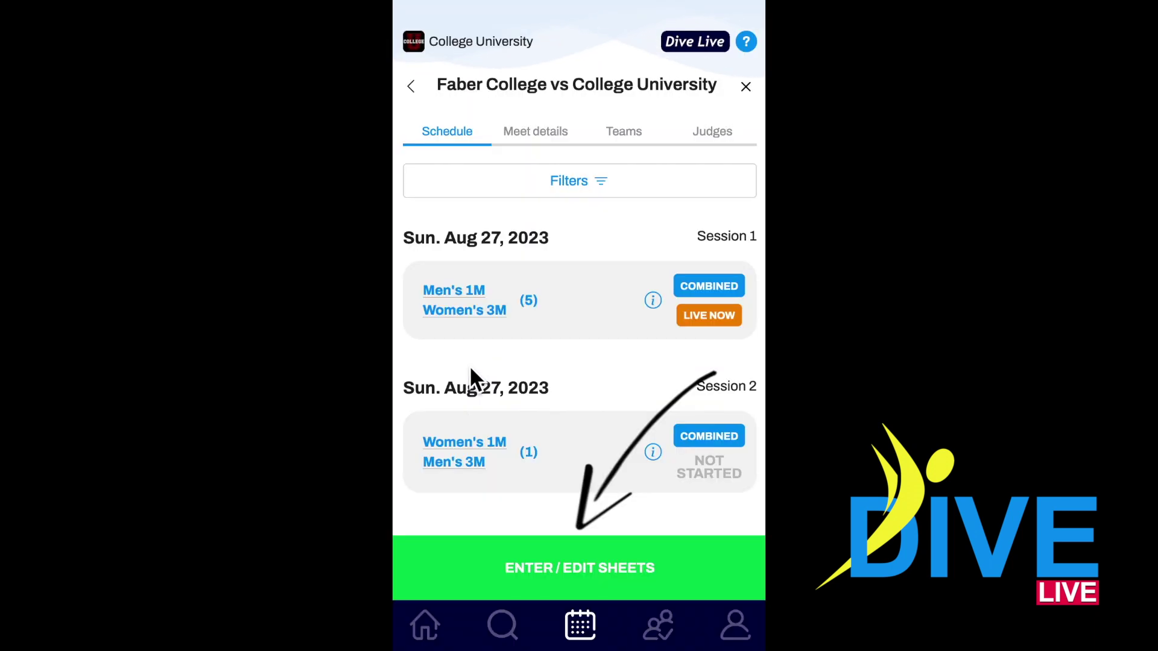
{"action": "left_click", "coordinate": [559, 582]}
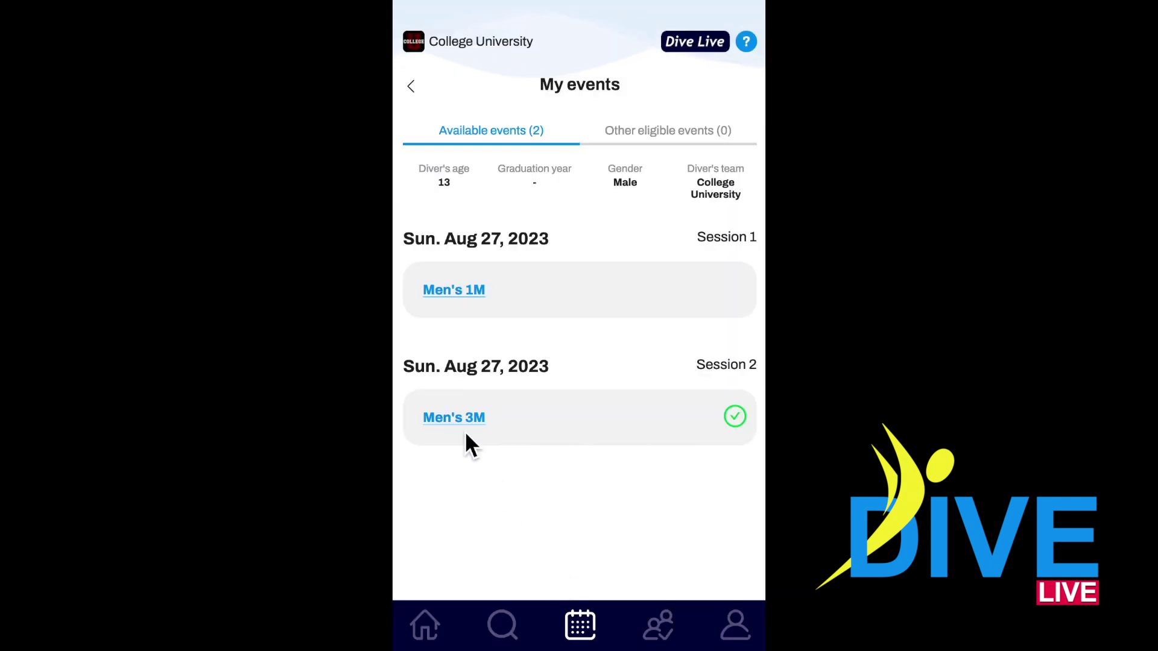
{"action": "left_click", "coordinate": [466, 433]}
Step: Reorder the dives, moving 103B below 203B and 403B above 303C
{"action": "scroll", "coordinate": [573, 432], "scroll_direction": "down", "scroll_amount": 2}
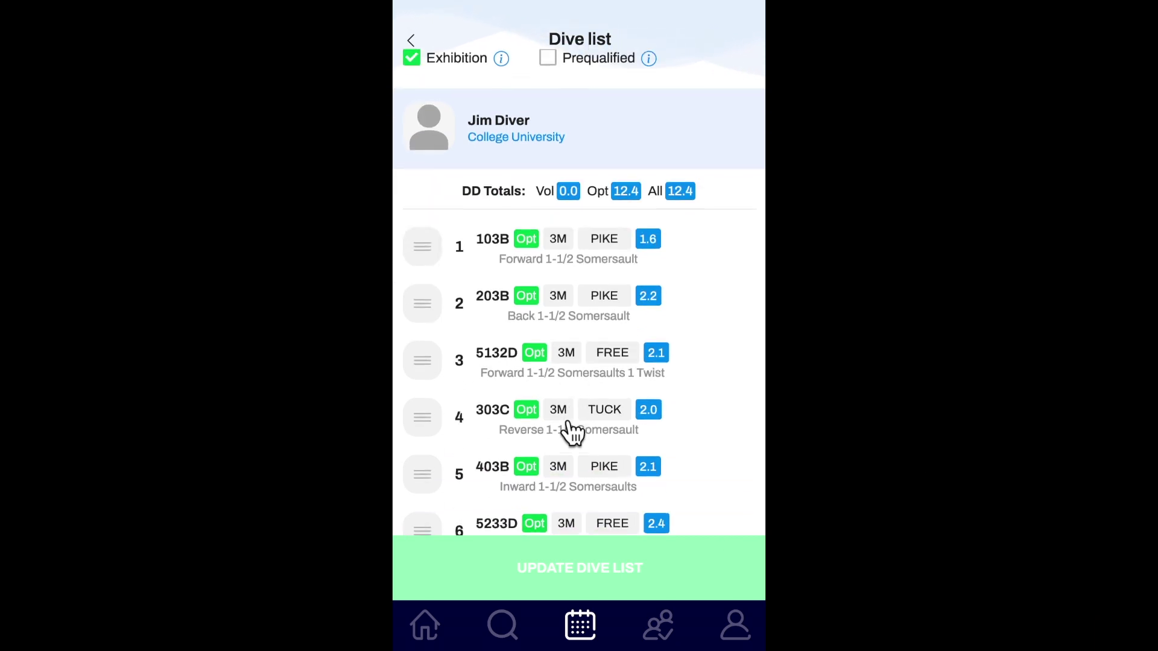
{"action": "left_click_drag", "start_coordinate": [430, 249], "coordinate": [433, 471]}
{"action": "left_click_drag", "start_coordinate": [434, 392], "coordinate": [432, 328]}
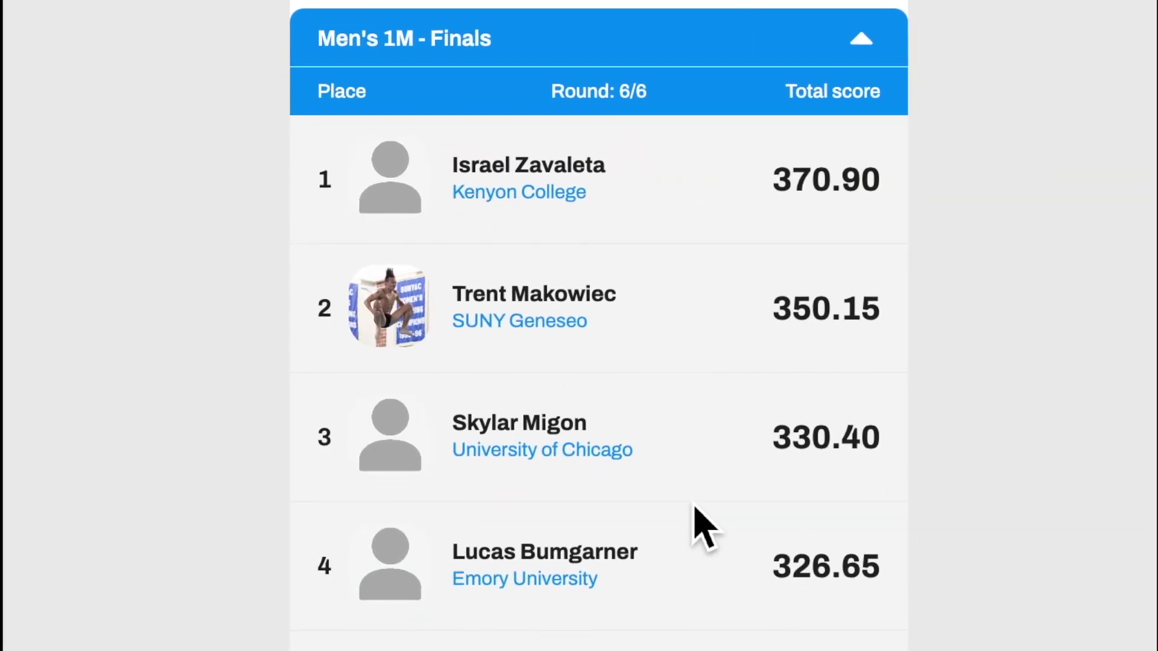
Step: Open the second-place Men's 1M Finals diver's dive 205C scores and play its video
{"action": "scroll", "coordinate": [543, 422], "scroll_direction": "down", "scroll_amount": 1}
{"action": "left_click", "coordinate": [500, 282]}
{"action": "scroll", "coordinate": [504, 253], "scroll_direction": "down", "scroll_amount": 2}
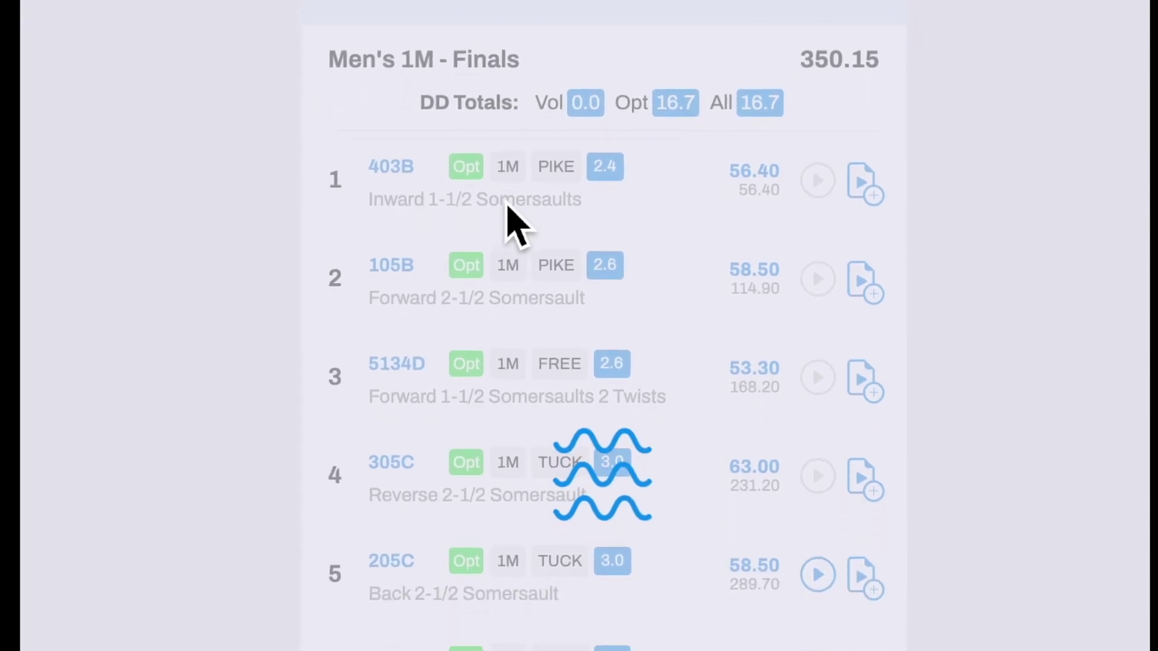
{"action": "scroll", "coordinate": [434, 422], "scroll_direction": "down", "scroll_amount": 3}
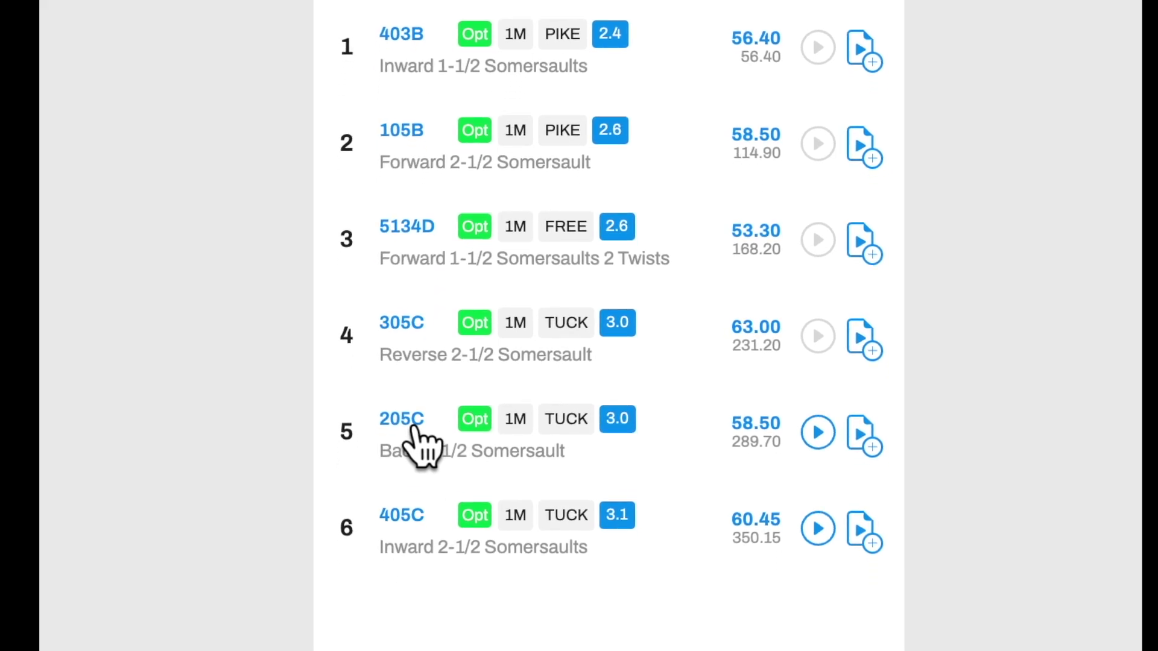
{"action": "left_click", "coordinate": [416, 432]}
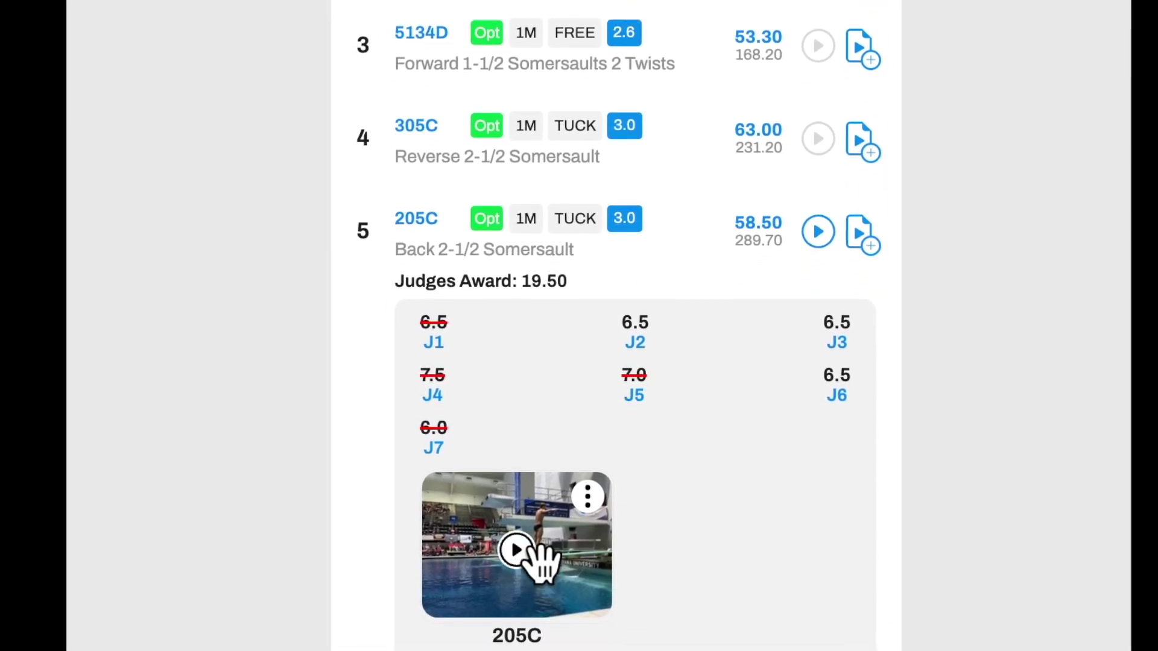
{"action": "left_click", "coordinate": [535, 557]}
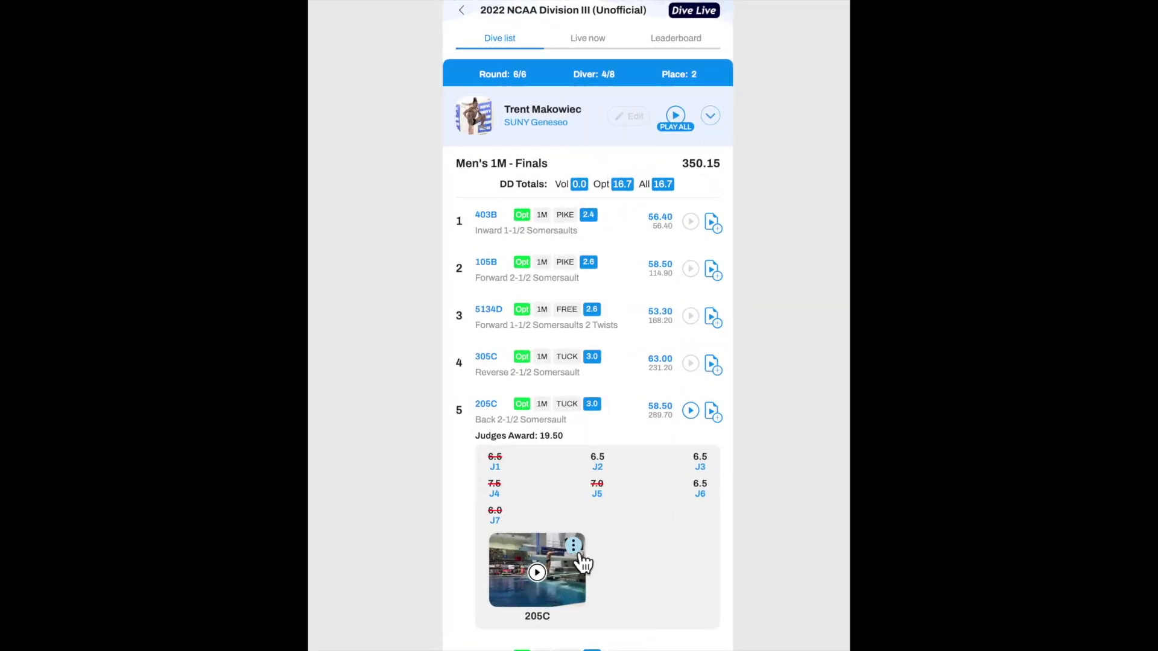
{"action": "left_click", "coordinate": [574, 546]}
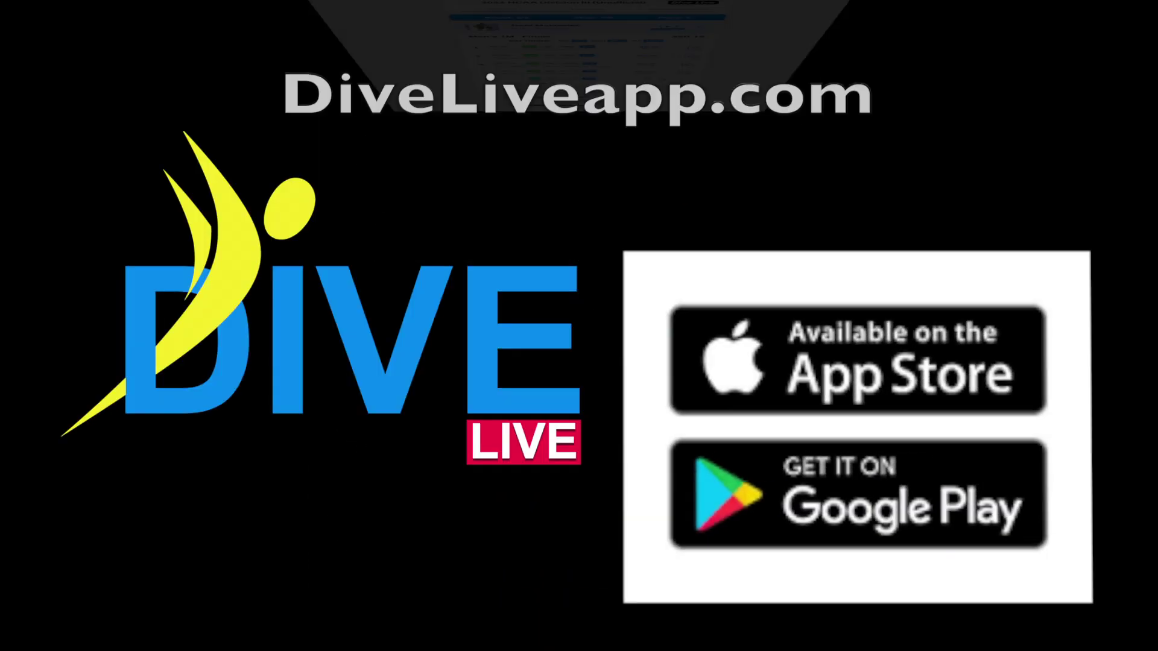